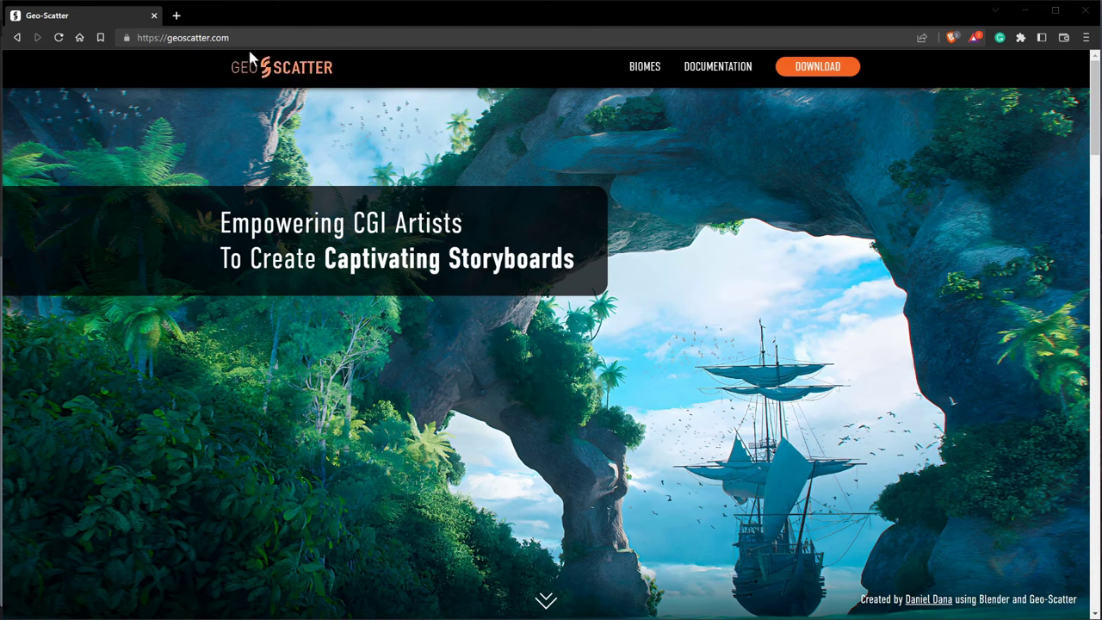
# Go from the Geo-Scatter home page to its DOWNLOAD page.
pyautogui.click(189, 38)
pyautogui.press('End')
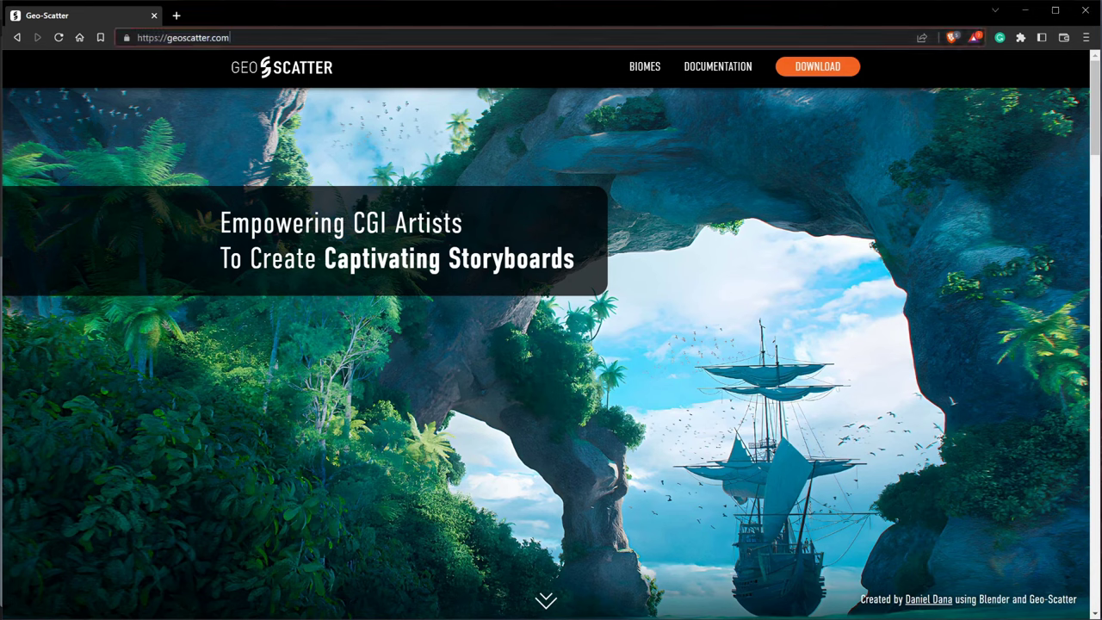
pyautogui.click(827, 67)
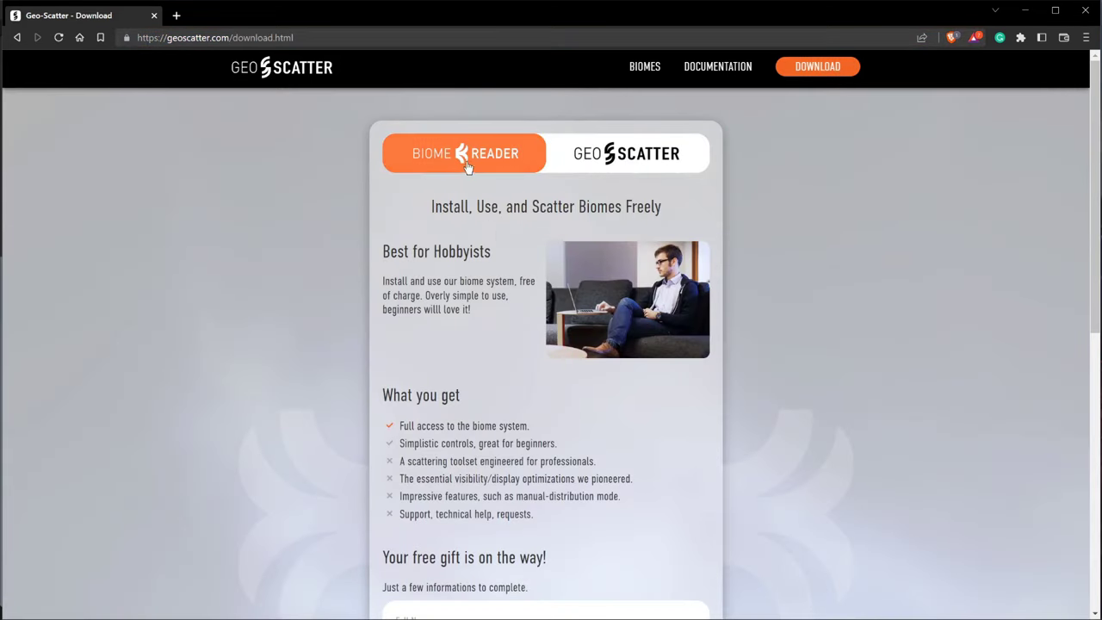
# Check the Geo-Scatter plugin purchase option, then browse the tailored biomes listing.
pyautogui.click(645, 158)
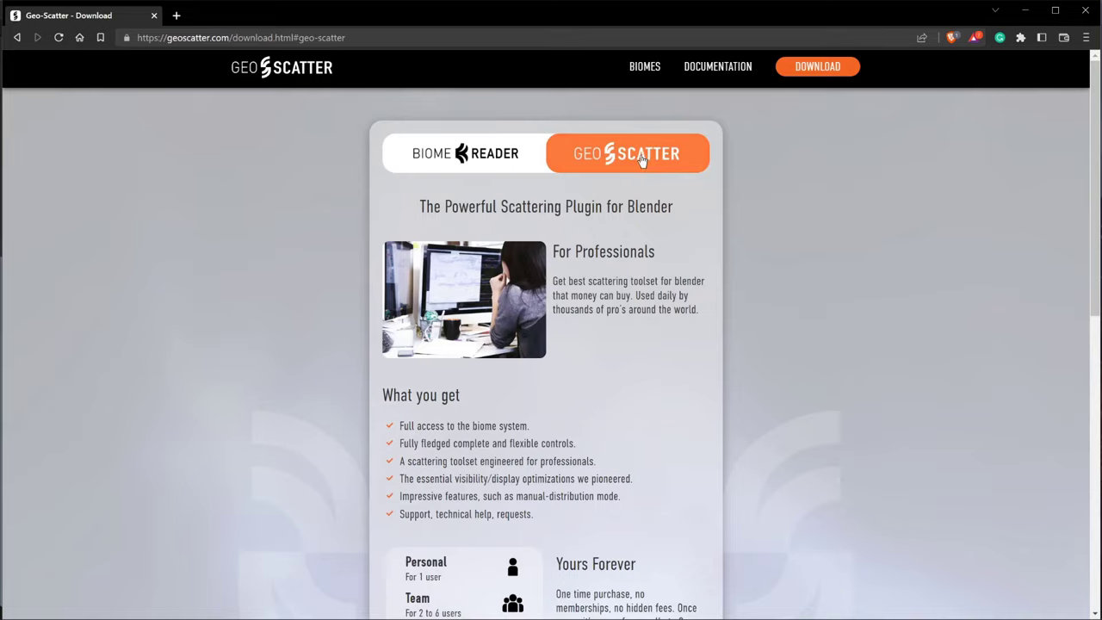
pyautogui.scroll(-5, 608, 258)
pyautogui.scroll(5, 603, 405)
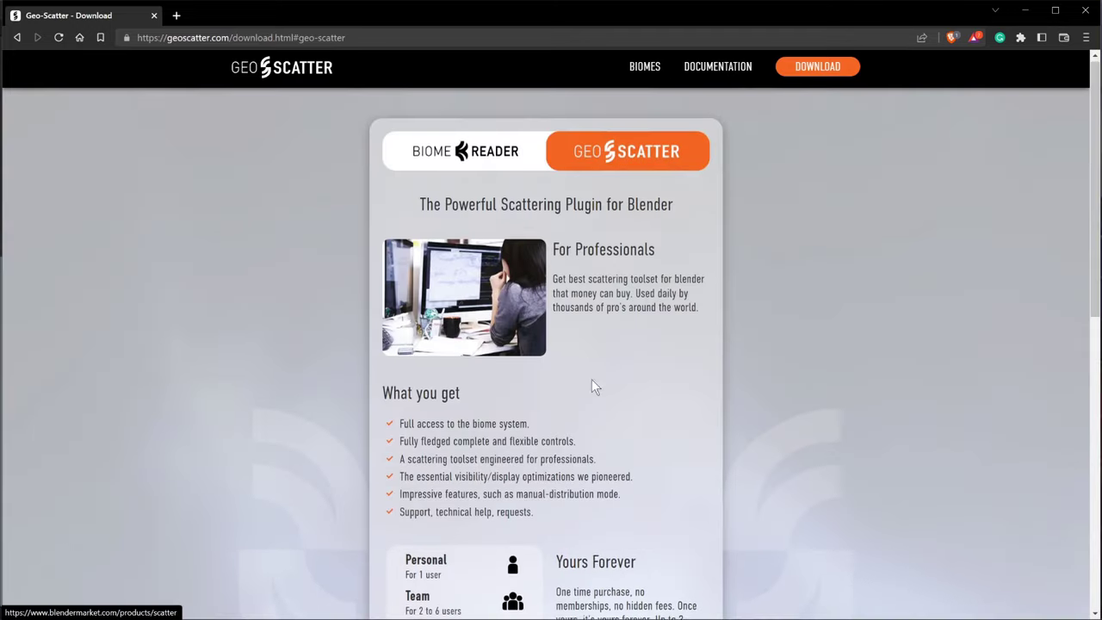
pyautogui.click(645, 67)
pyautogui.scroll(-3, 637, 381)
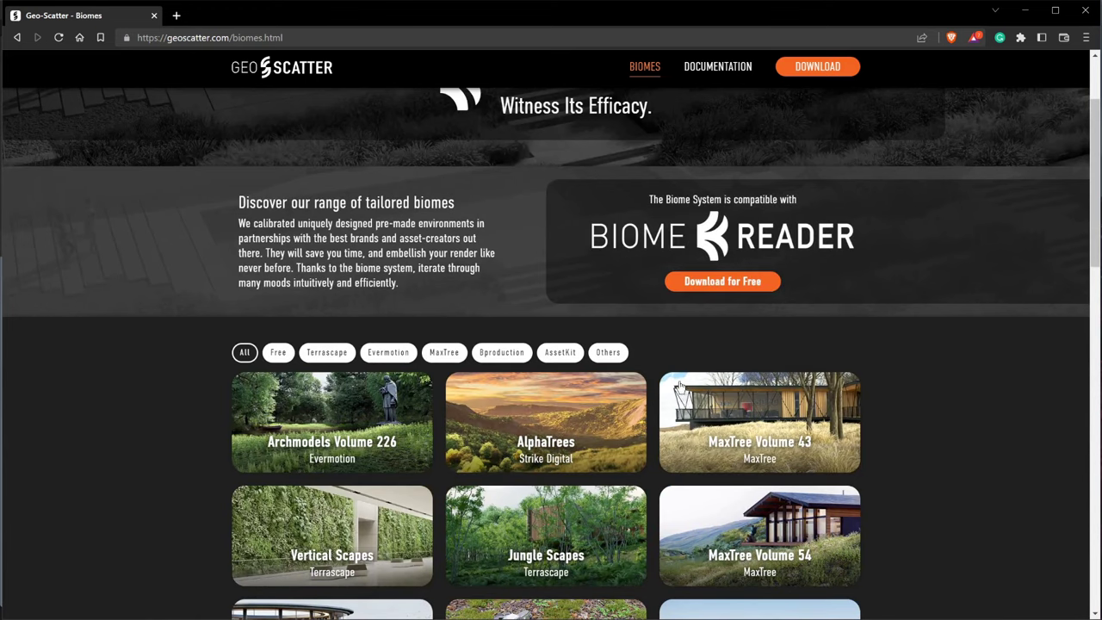
# Scroll down to the Plant Library biome card and view its details.
pyautogui.scroll(-3, 674, 385)
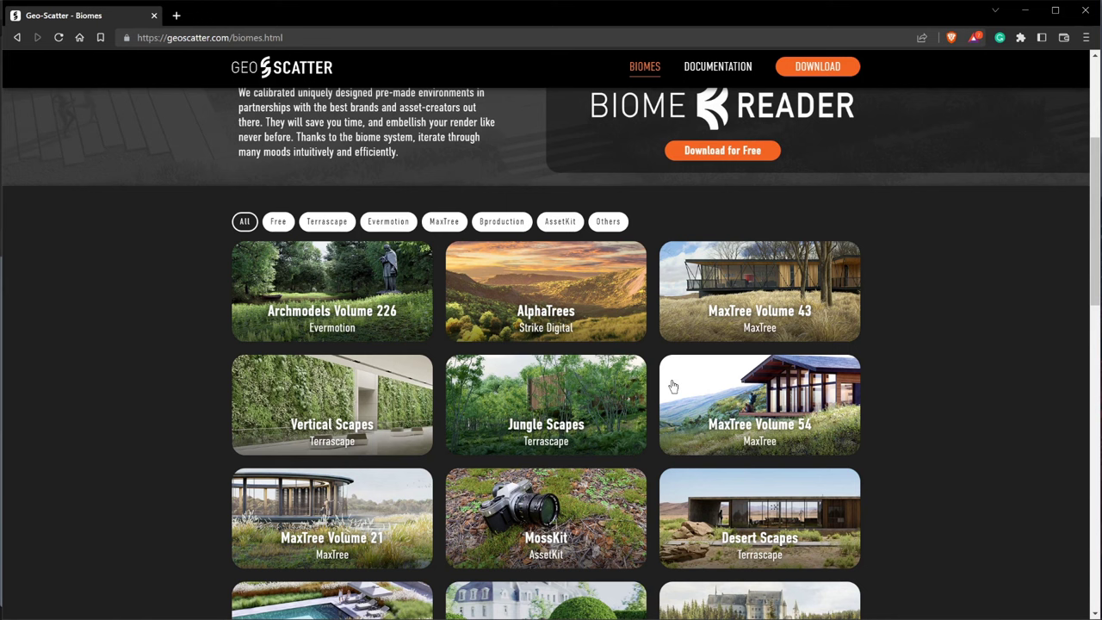
pyautogui.scroll(-3, 673, 386)
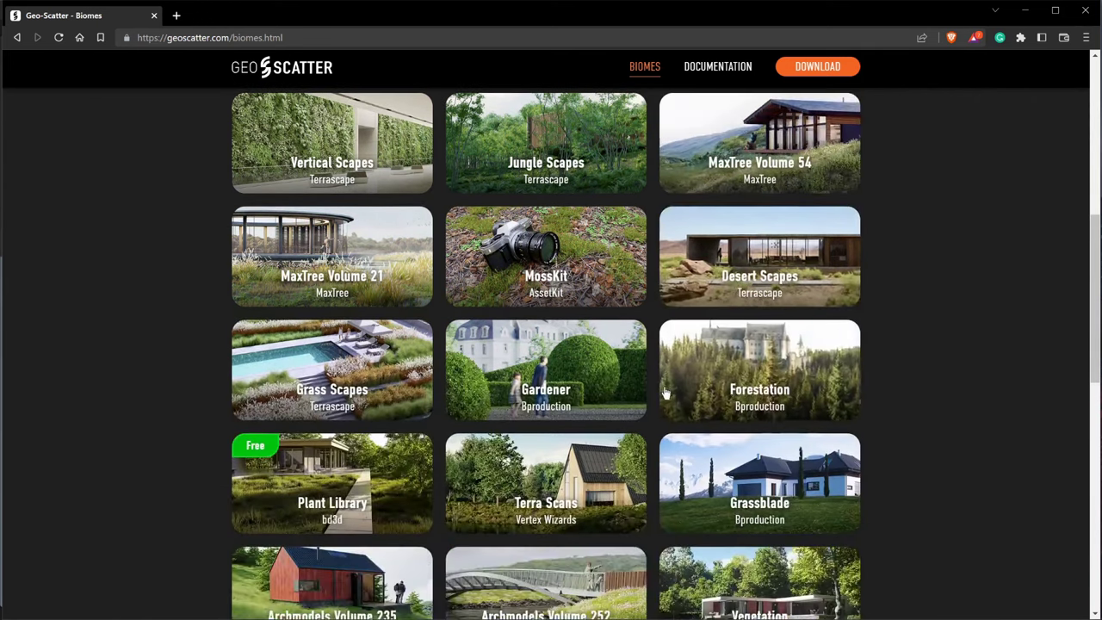
pyautogui.scroll(-2, 665, 392)
pyautogui.click(333, 353)
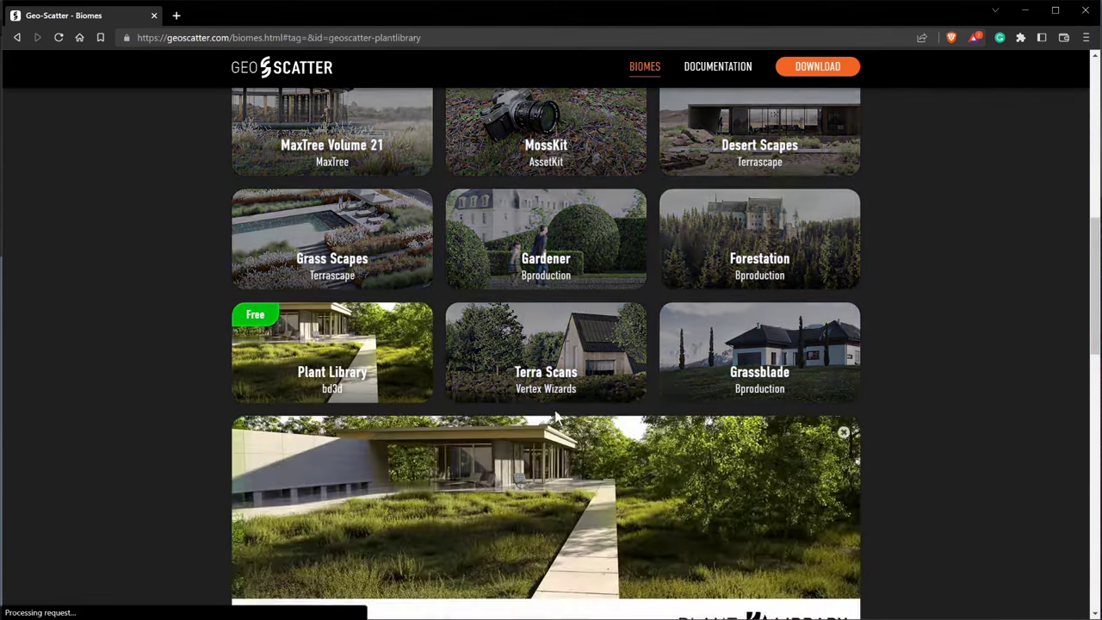
pyautogui.scroll(-4, 883, 411)
pyautogui.scroll(2, 680, 310)
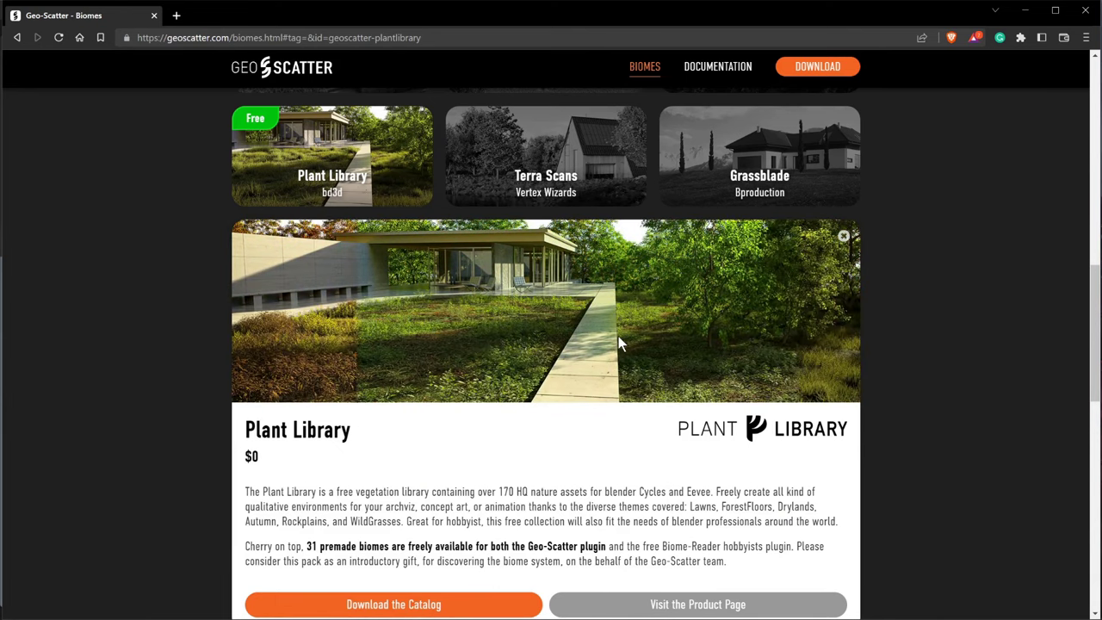
pyautogui.scroll(-1, 624, 344)
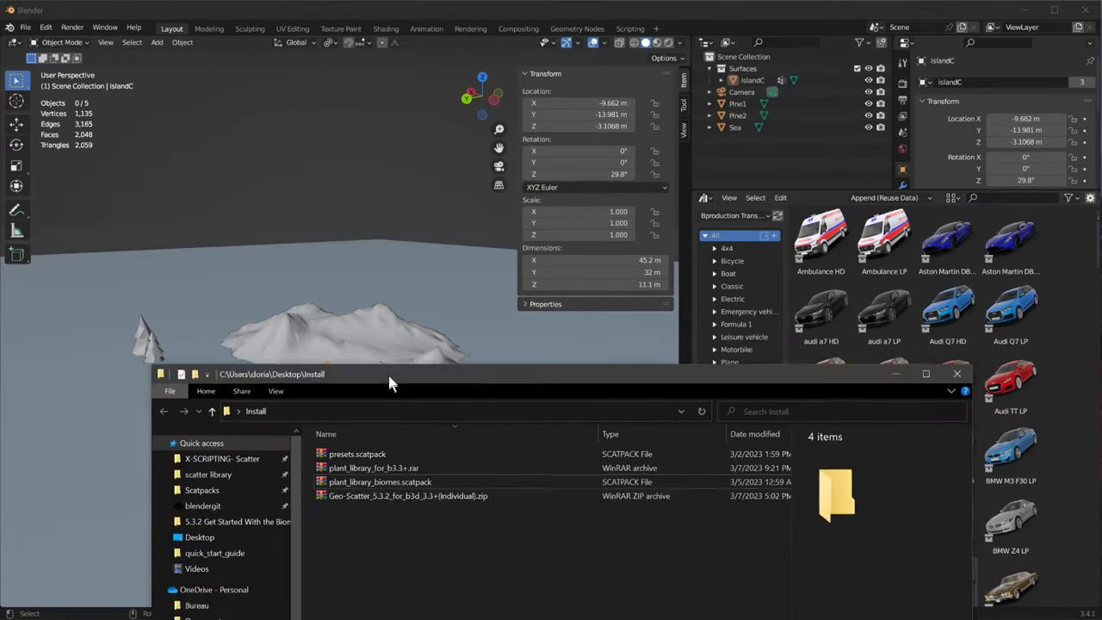
# Move the Install folder window into view and inspect the Geo-Scatter zip and plant library files.
pyautogui.moveTo(388, 379); pyautogui.dragTo(365, 95)
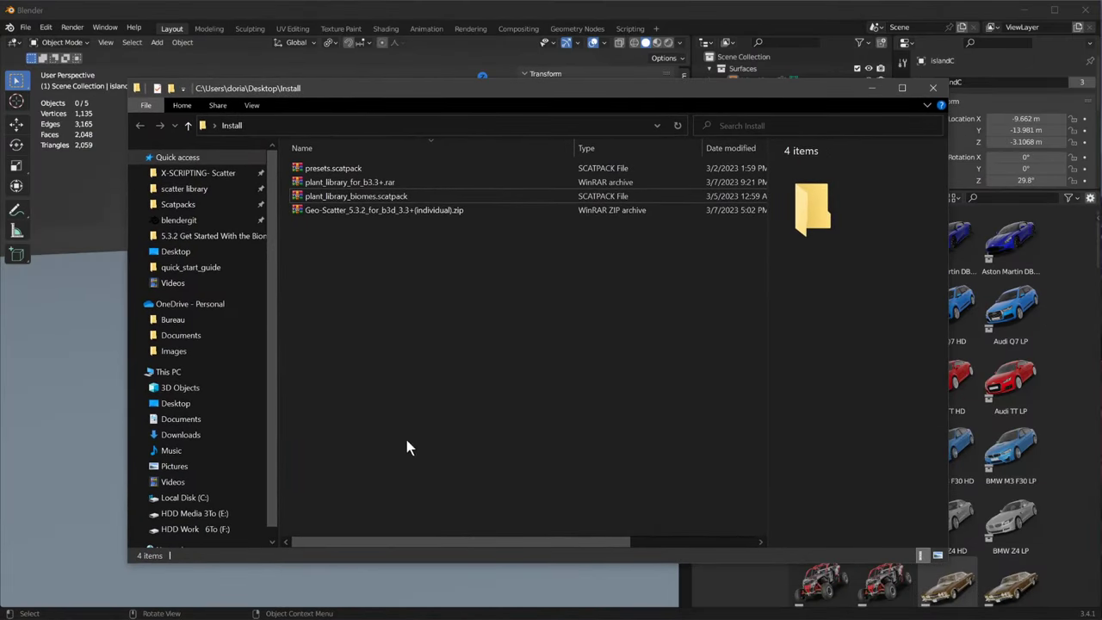
pyautogui.click(415, 213)
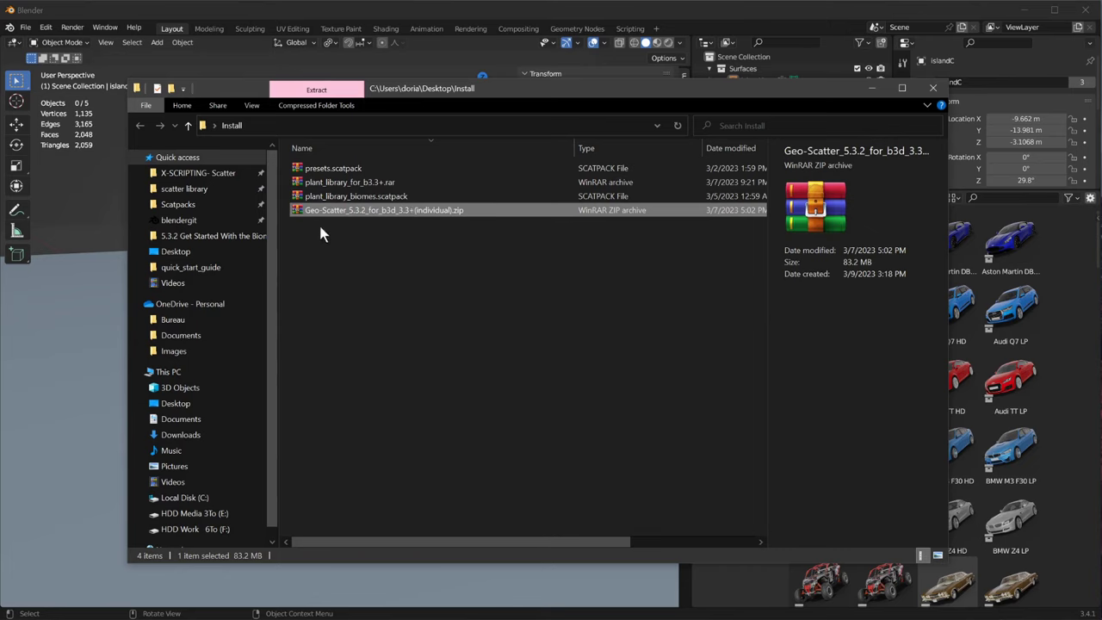
pyautogui.click(387, 196)
pyautogui.click(410, 183)
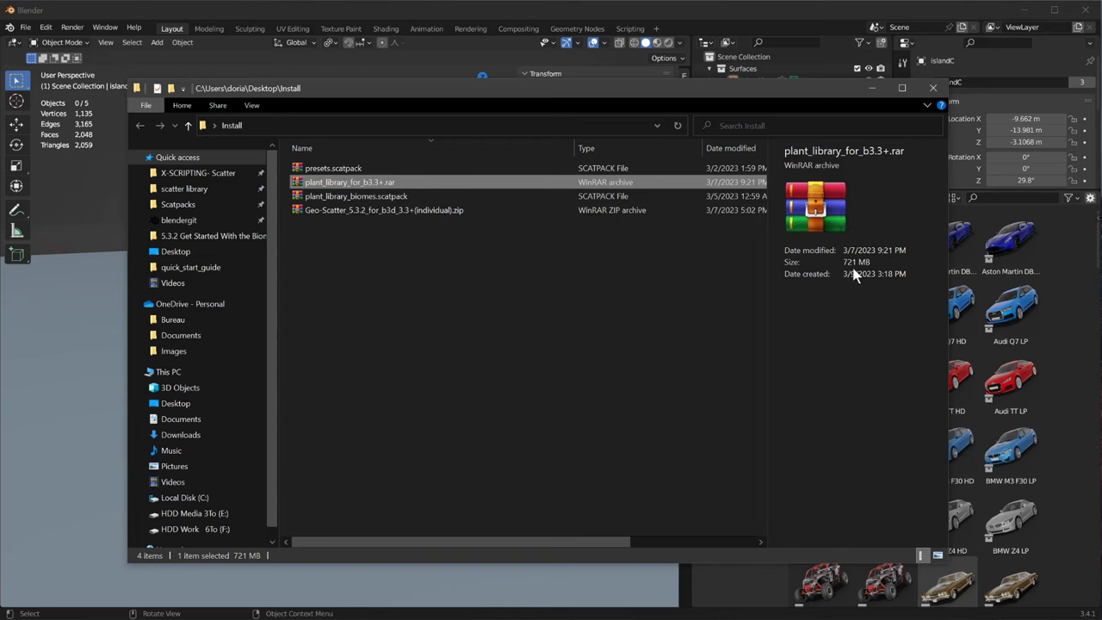
# Compare details of presets.scatpack, plant_library_biomes.scatpack and the plant_library_for_b3.3+.rar archive.
pyautogui.click(410, 171)
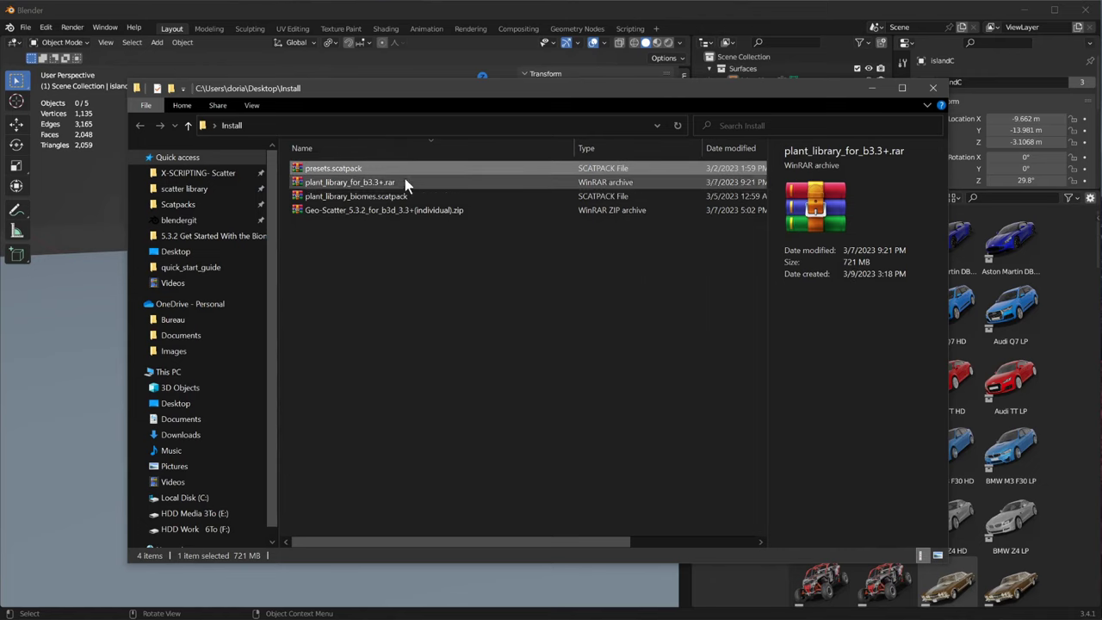
pyautogui.click(410, 197)
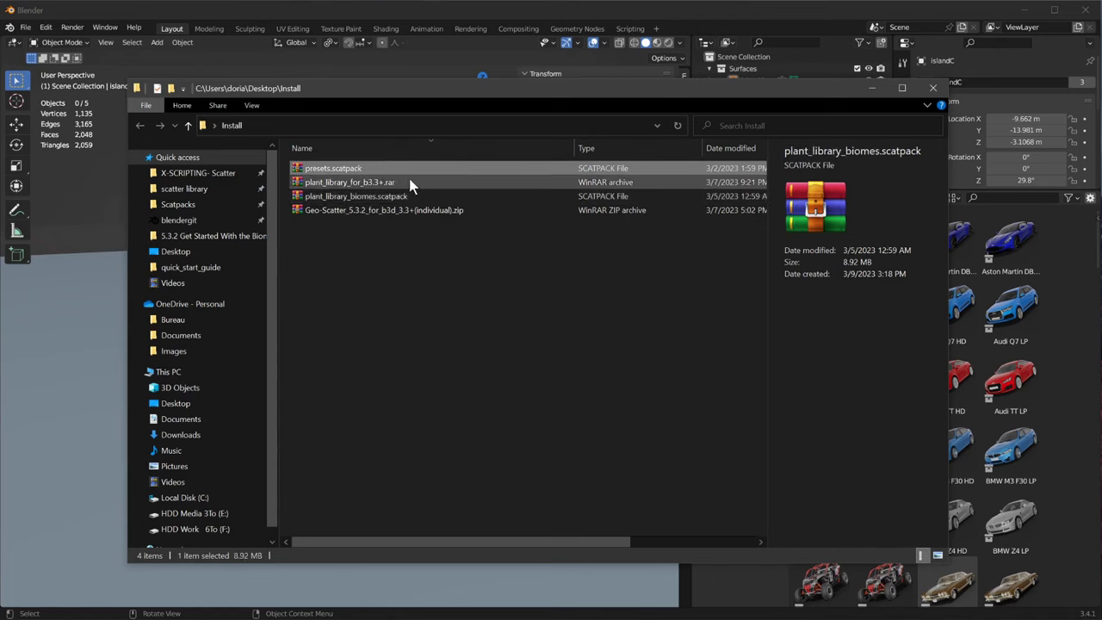
pyautogui.click(405, 172)
pyautogui.click(401, 197)
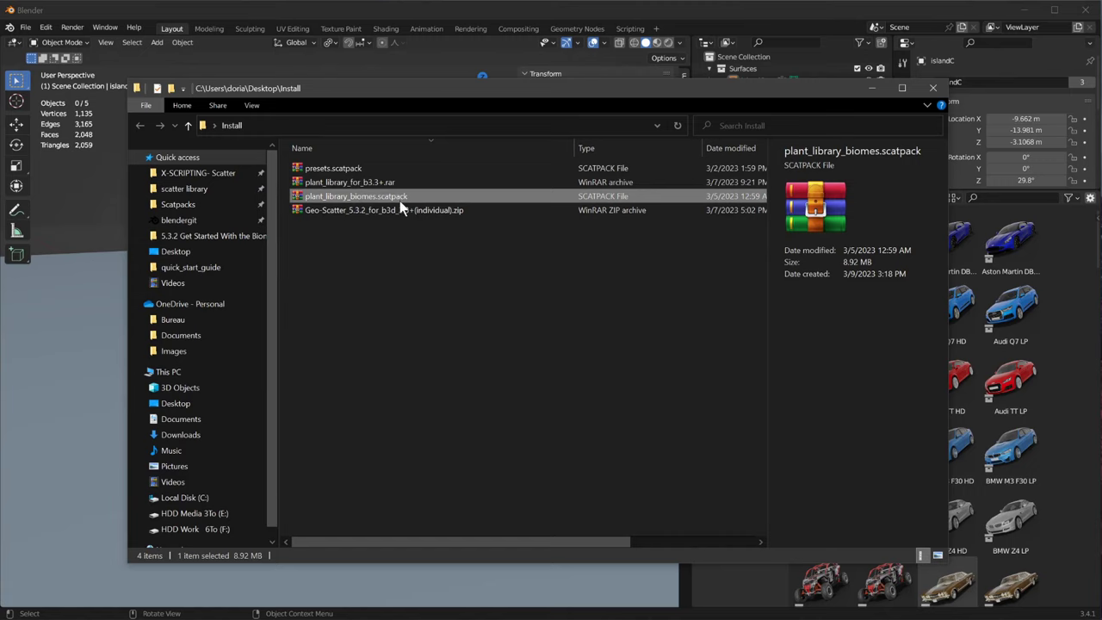
pyautogui.click(455, 311)
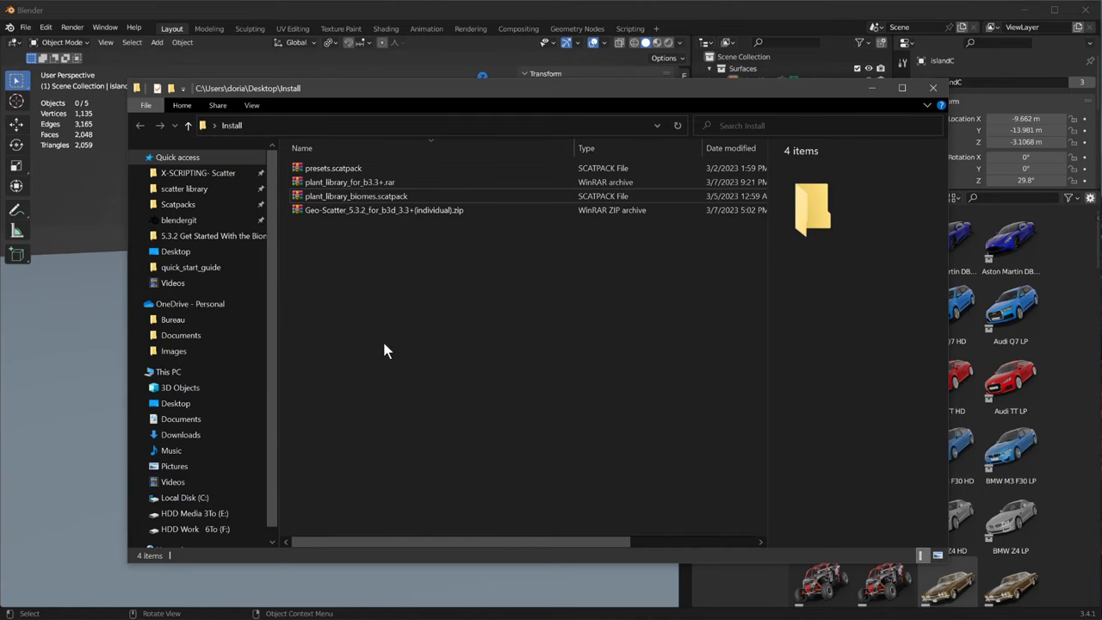
pyautogui.click(415, 183)
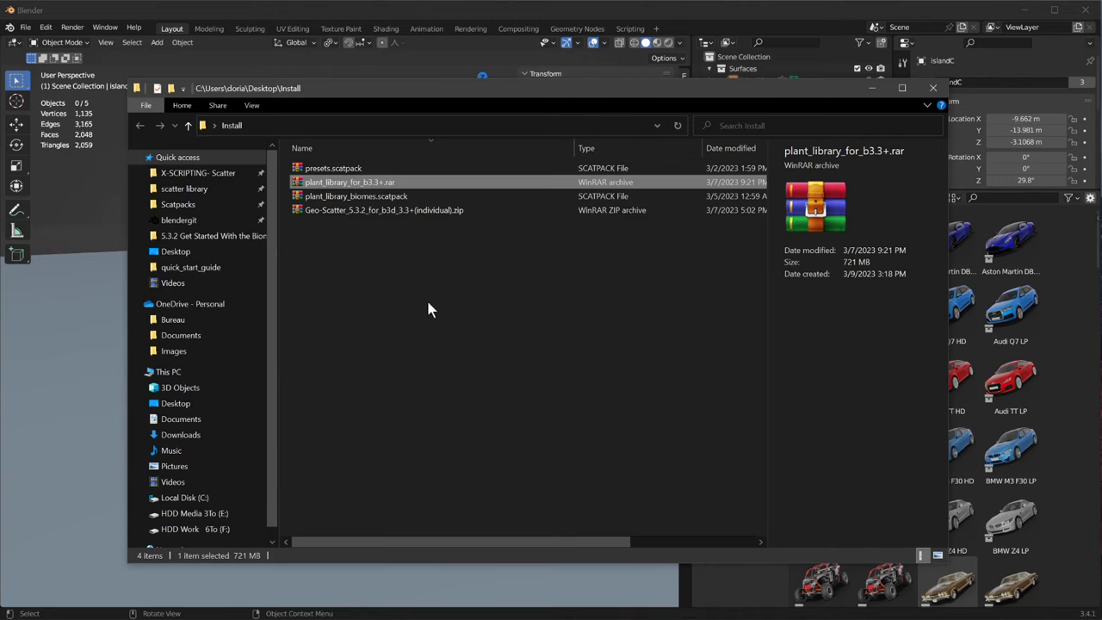
pyautogui.click(428, 308)
pyautogui.click(458, 181)
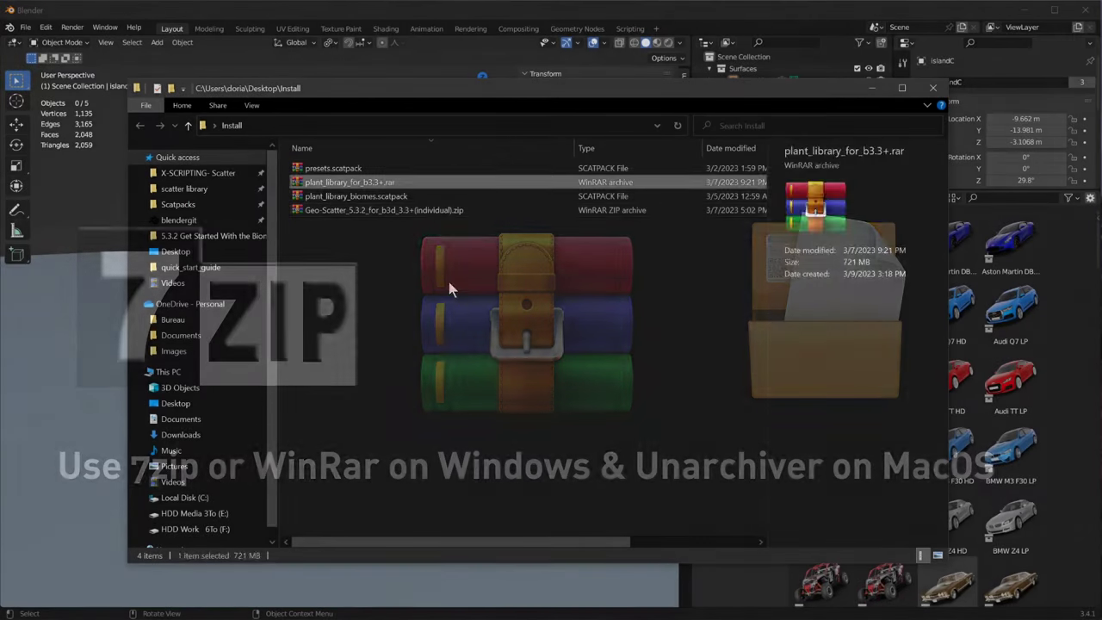
# Extract plant_library_for_b3.3+.rar to its own folder and open the extracted folder.
pyautogui.click(449, 282)
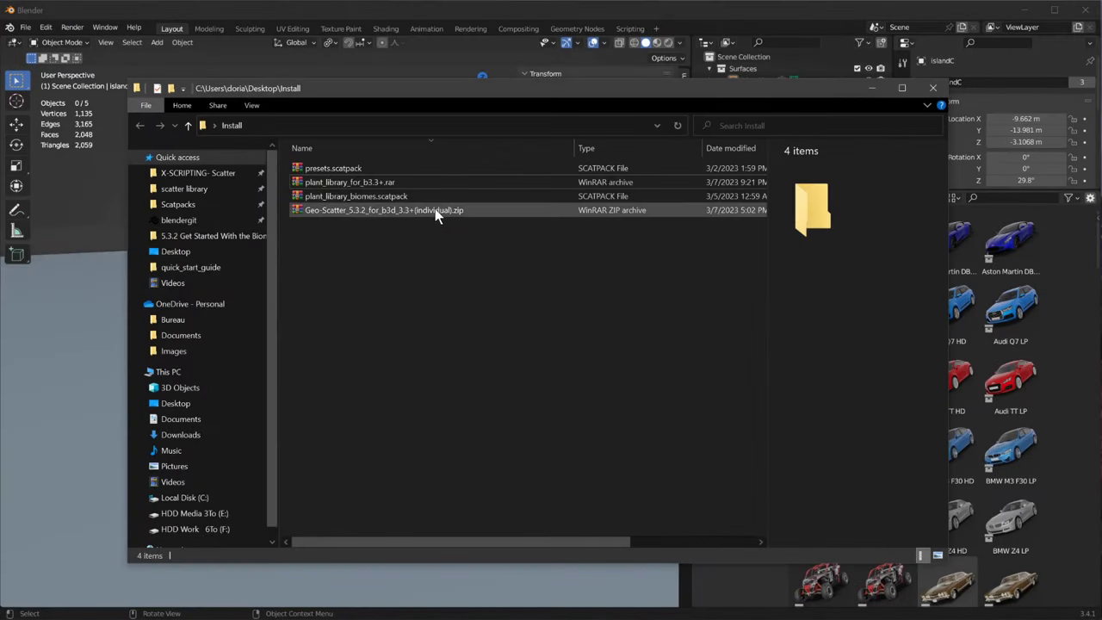
pyautogui.rightClick(435, 175)
pyautogui.click(441, 178)
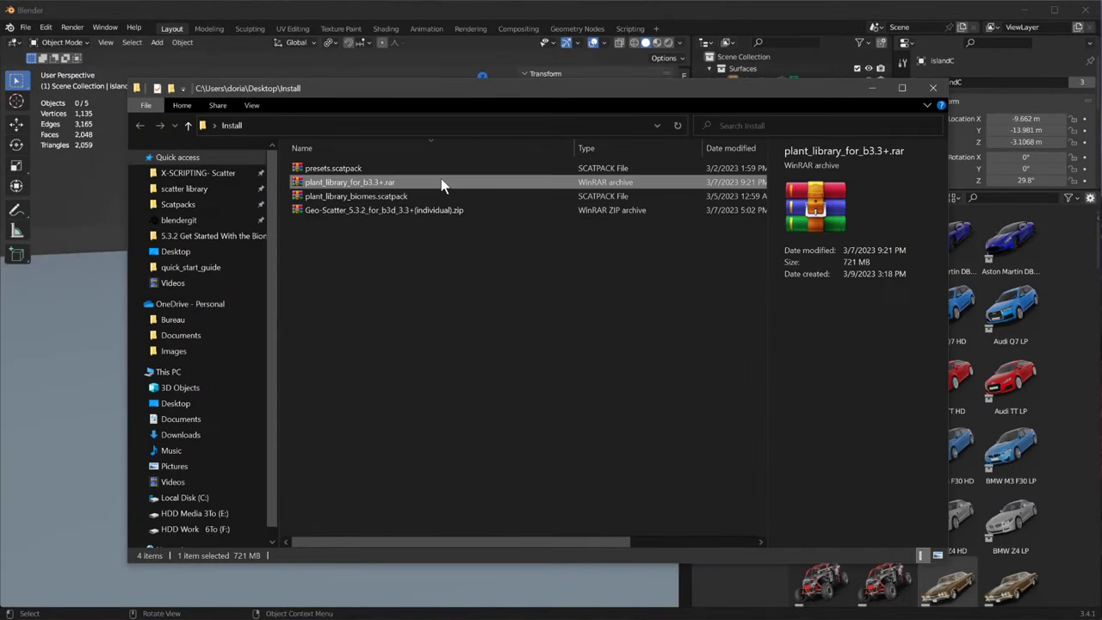
pyautogui.rightClick(441, 178)
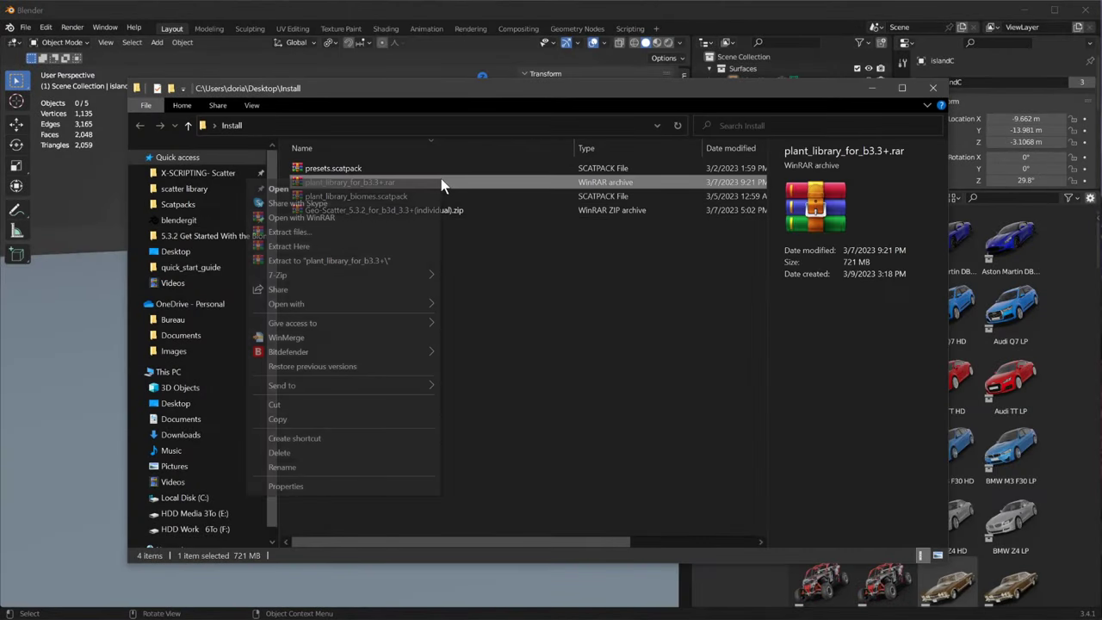
pyautogui.click(390, 265)
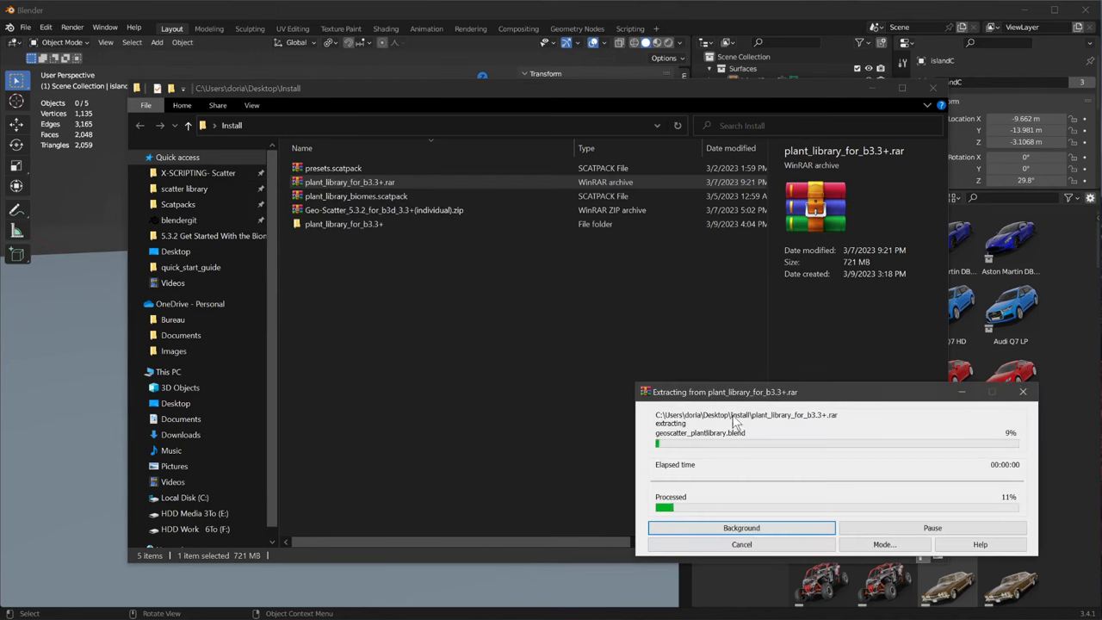
pyautogui.moveTo(744, 390); pyautogui.dragTo(528, 315)
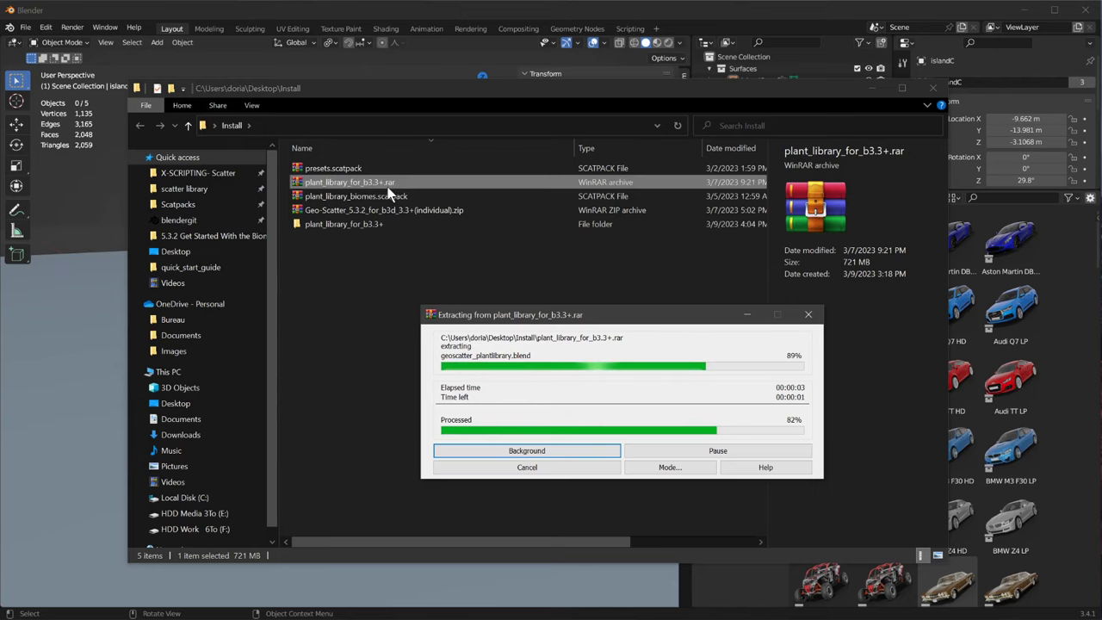
pyautogui.click(468, 353)
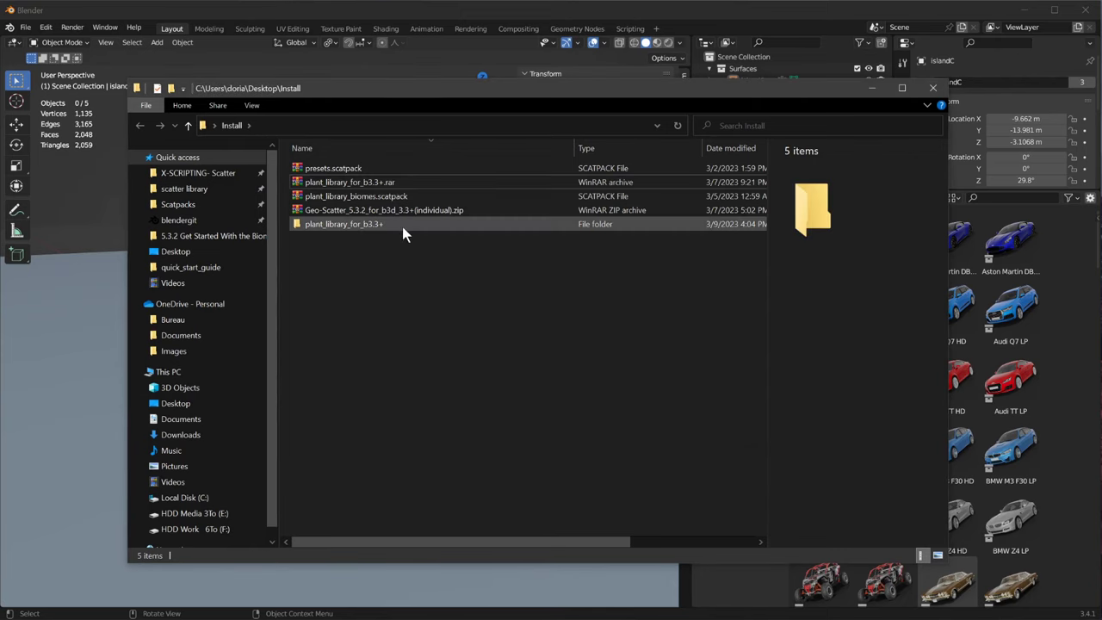
pyautogui.doubleClick(401, 225)
# Select geoscatter_plantlibrary.blend in the extracted folder to open it.
pyautogui.click(398, 199)
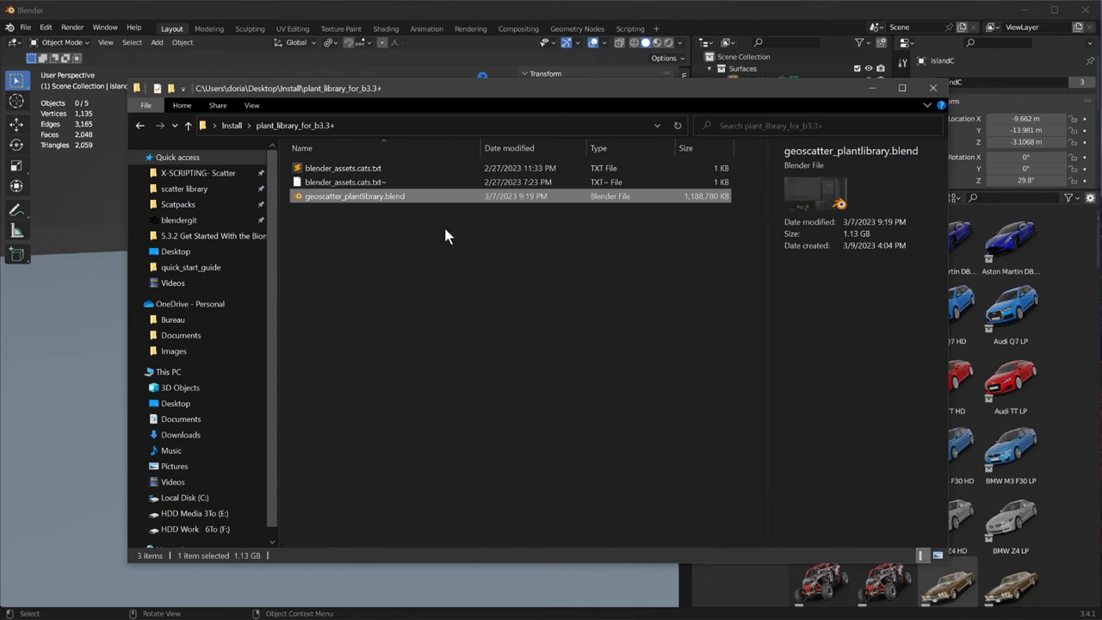
pyautogui.click(487, 272)
pyautogui.click(387, 196)
pyautogui.click(379, 230)
pyautogui.click(378, 195)
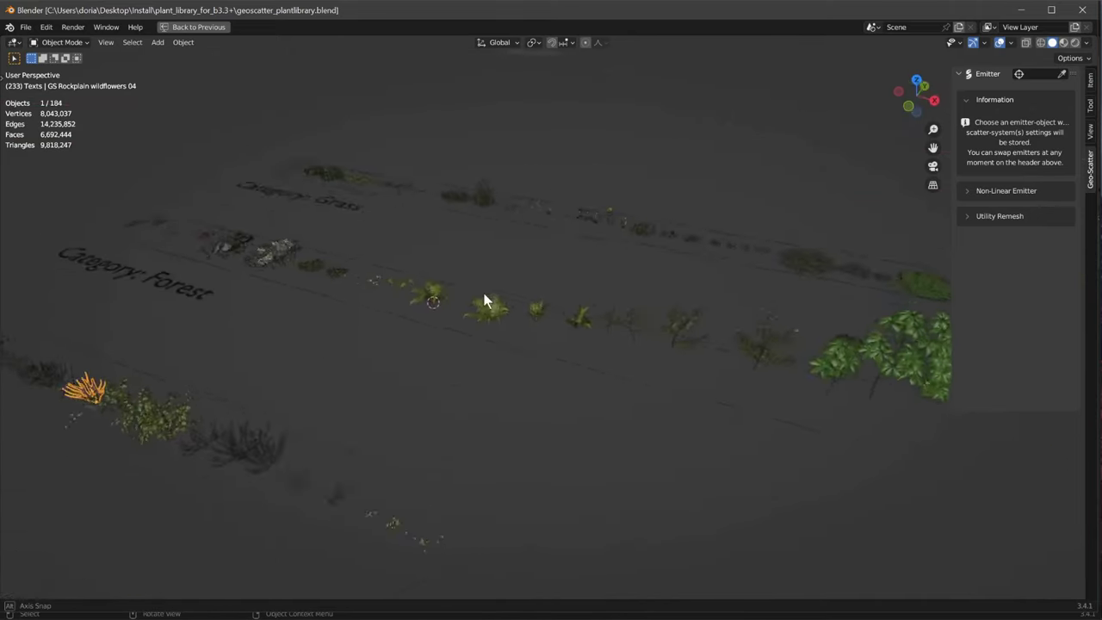
# Browse the plant library assets in a maximized asset browser, then quit Blender.
pyautogui.hotkey('ctrl', 'alt', 'space')
pyautogui.scroll(-2, 941, 510)
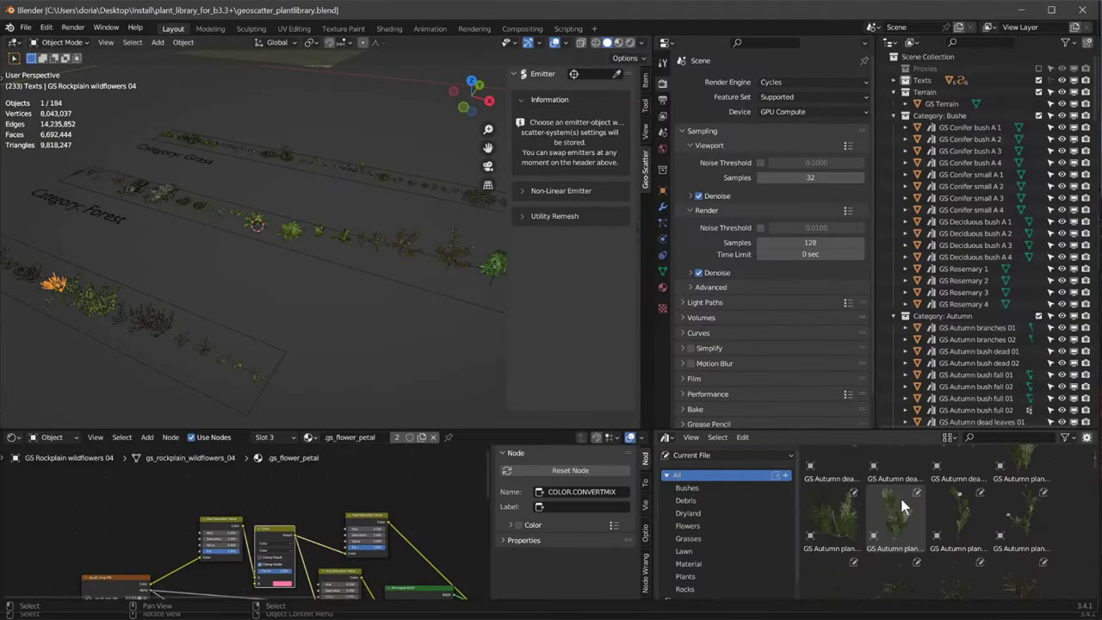
pyautogui.hotkey('ctrl', 'space')
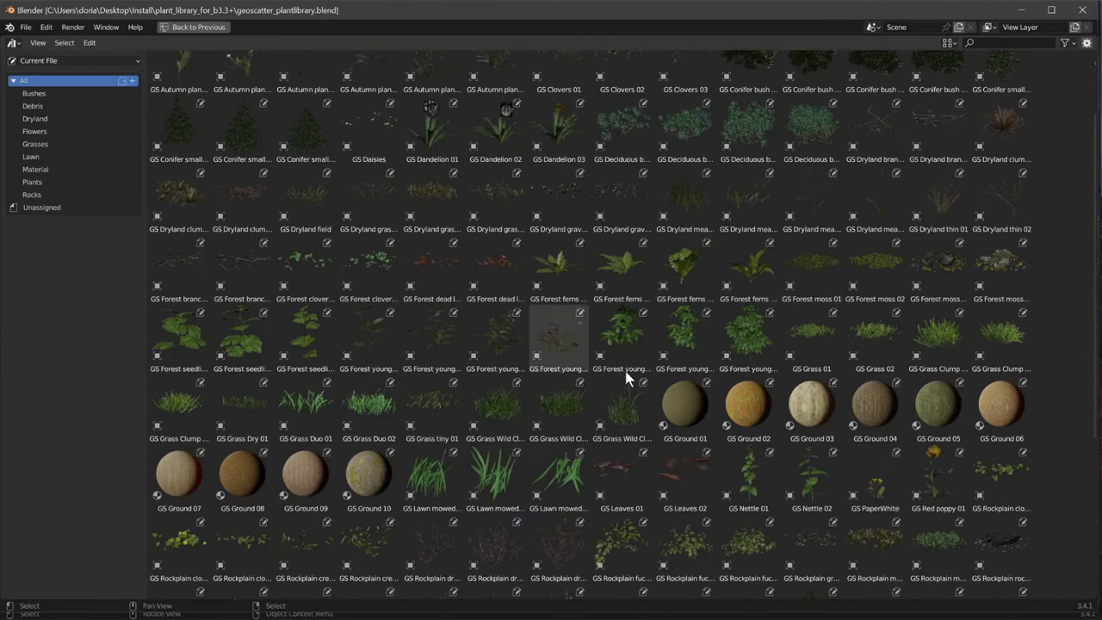
pyautogui.scroll(2, 525, 368)
pyautogui.scroll(2, 511, 312)
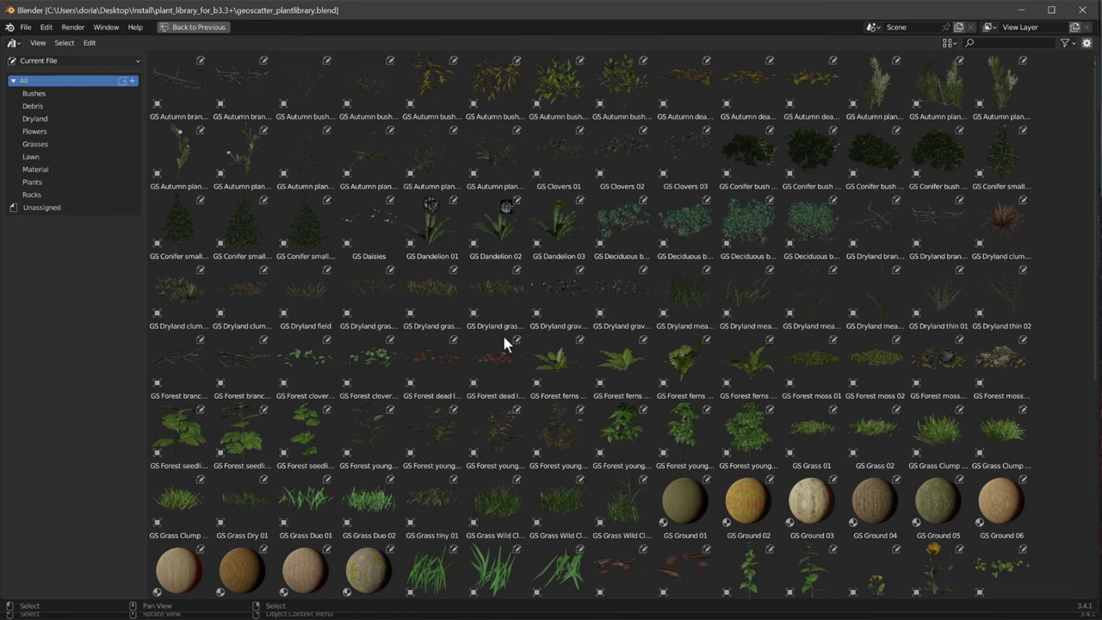
pyautogui.hotkey('ctrl', 'q')
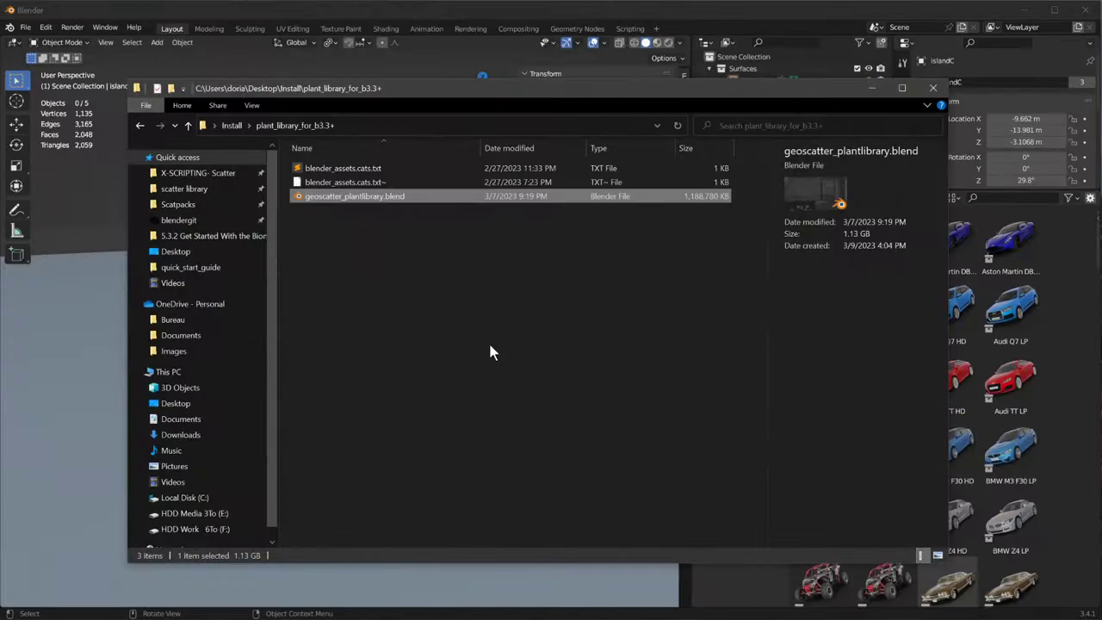
# Copy the plant_library_for_b3.3+ folder path from Explorer and return to Blender.
pyautogui.click(448, 312)
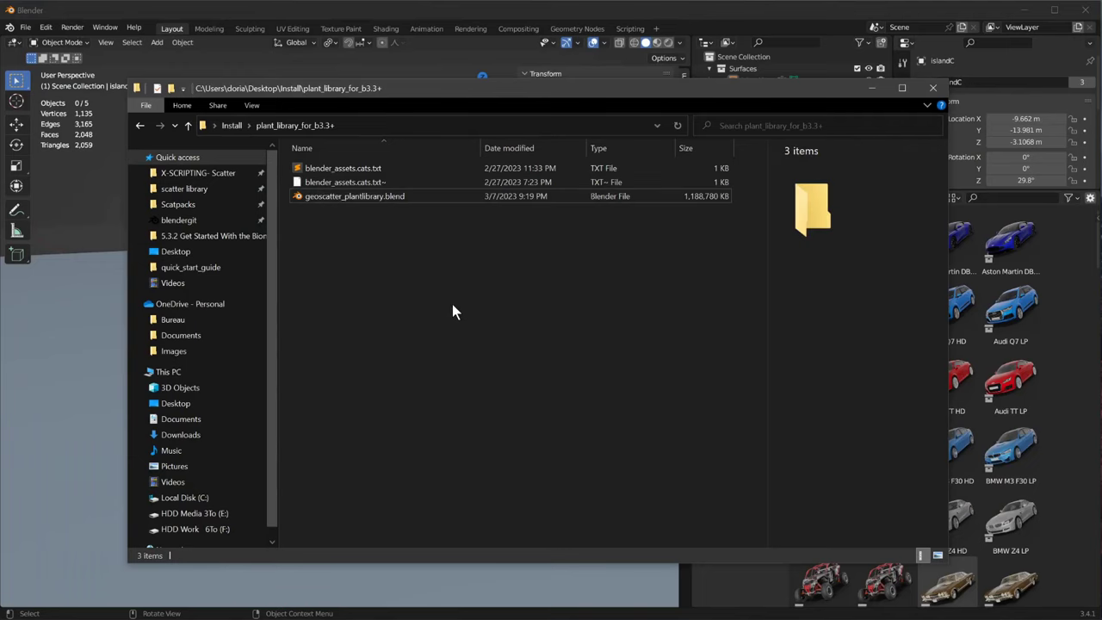
pyautogui.click(418, 125)
pyautogui.hotkey('ctrl', 'c')
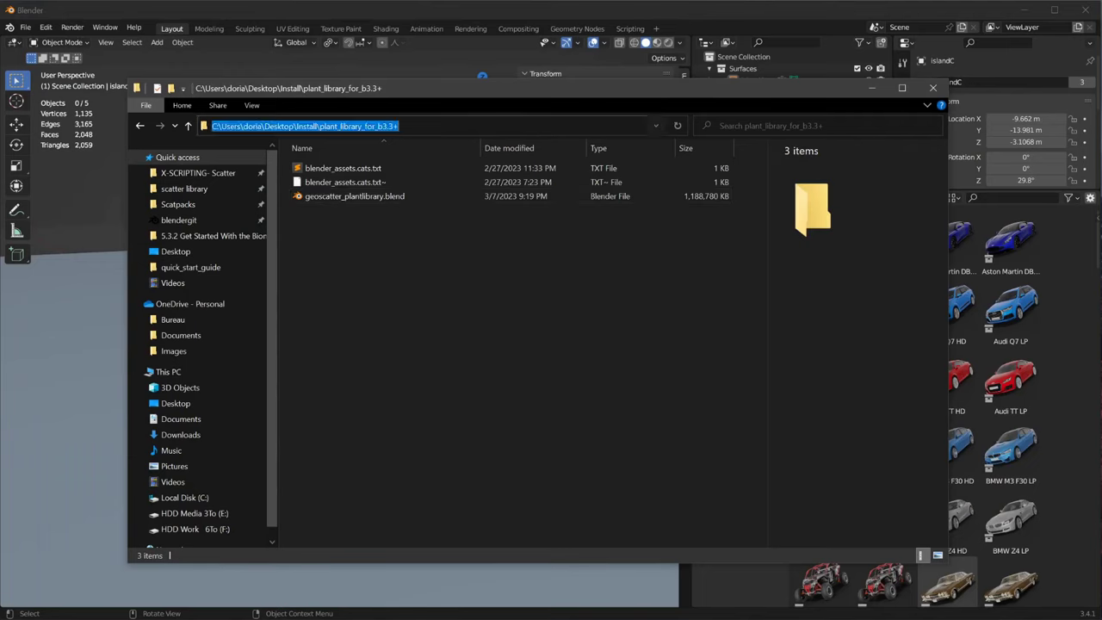
pyautogui.click(361, 372)
pyautogui.click(424, 8)
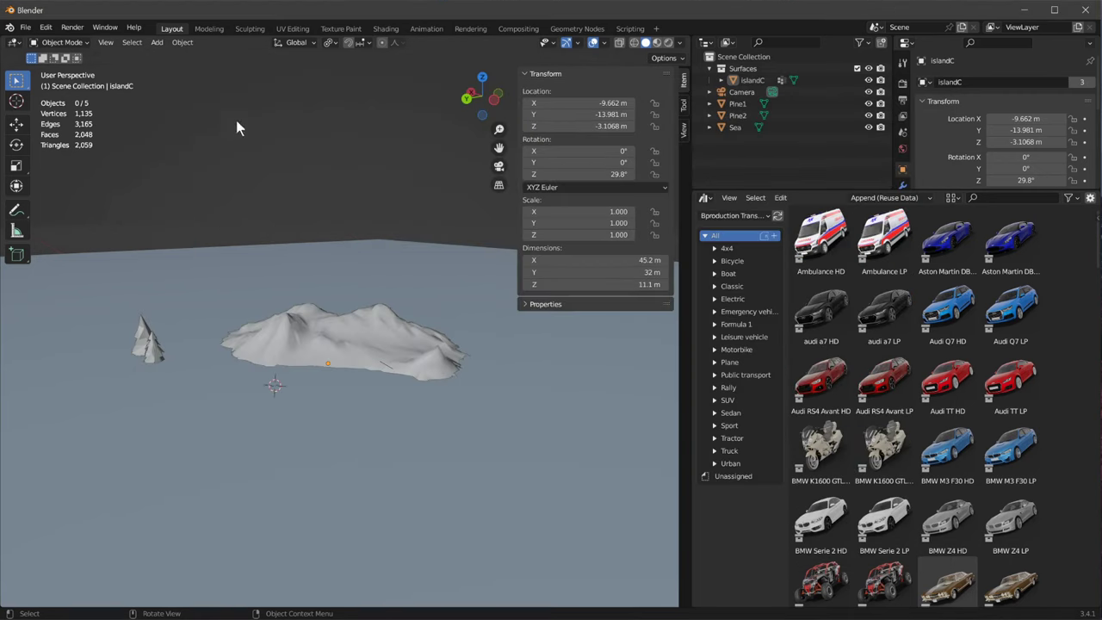
# Open Blender's Preferences and enlarge the window to show the asset libraries.
pyautogui.click(51, 28)
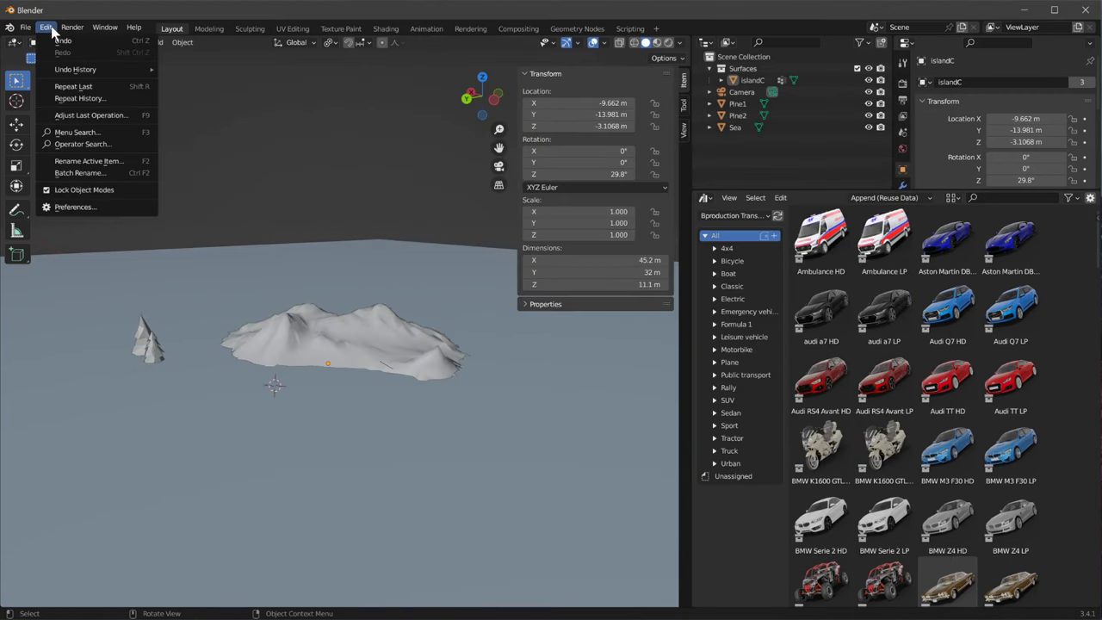
pyautogui.click(82, 196)
pyautogui.moveTo(204, 37); pyautogui.dragTo(290, 67)
pyautogui.moveTo(495, 393); pyautogui.dragTo(836, 607)
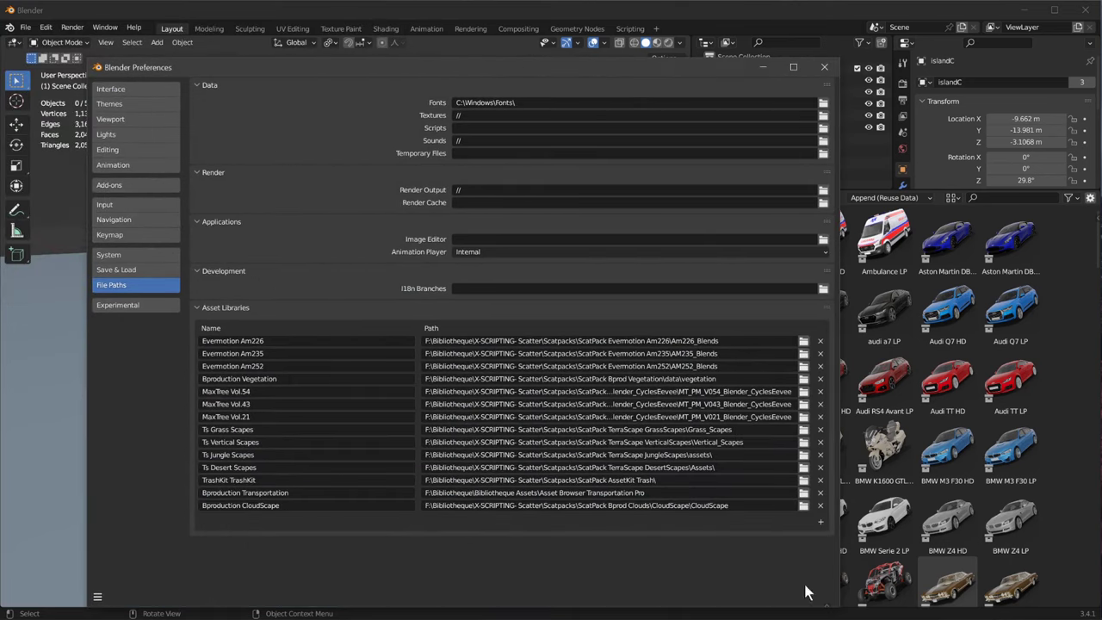
# Add a new asset library using the pasted plant_library_for_b3.3+ folder path.
pyautogui.click(818, 519)
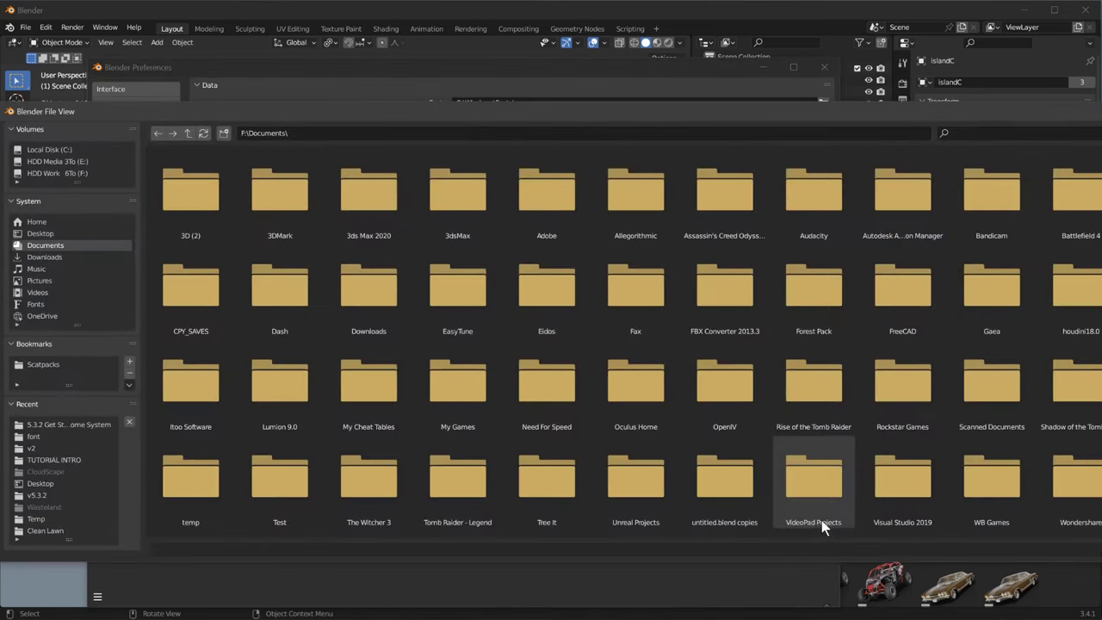
pyautogui.moveTo(430, 113); pyautogui.dragTo(459, 87)
pyautogui.click(448, 105)
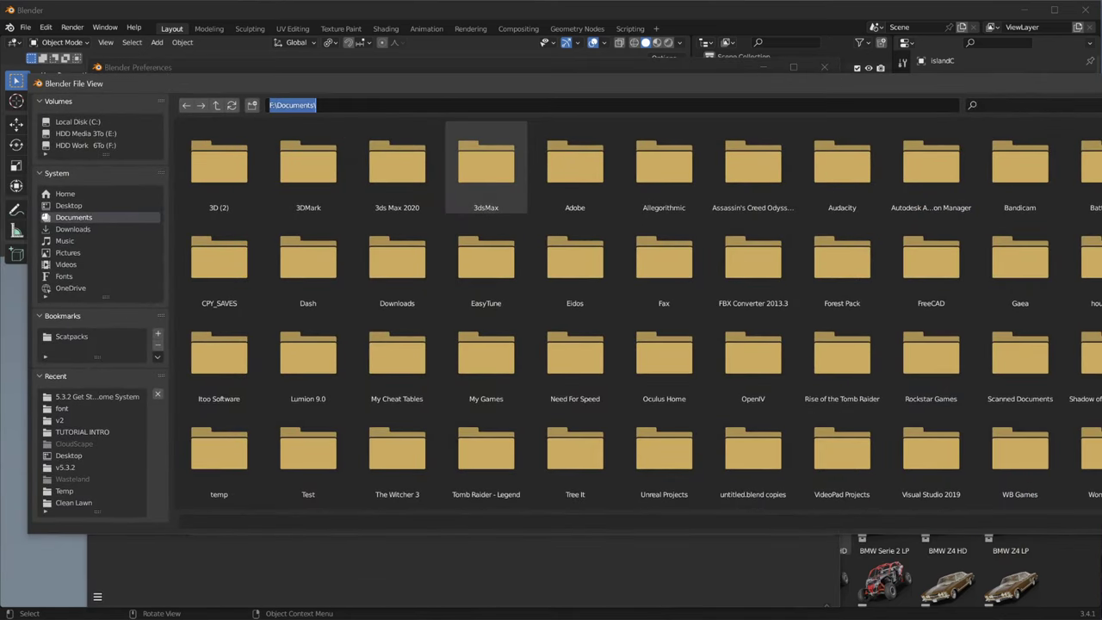
pyautogui.hotkey('ctrl', 'v')
pyautogui.press('Return')
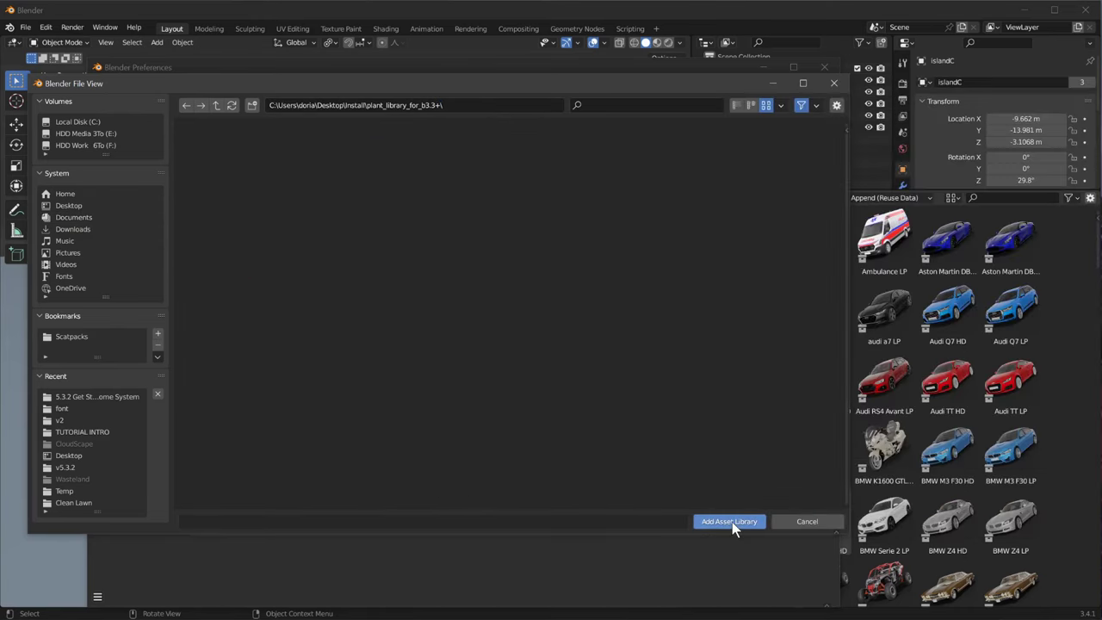
pyautogui.click(729, 521)
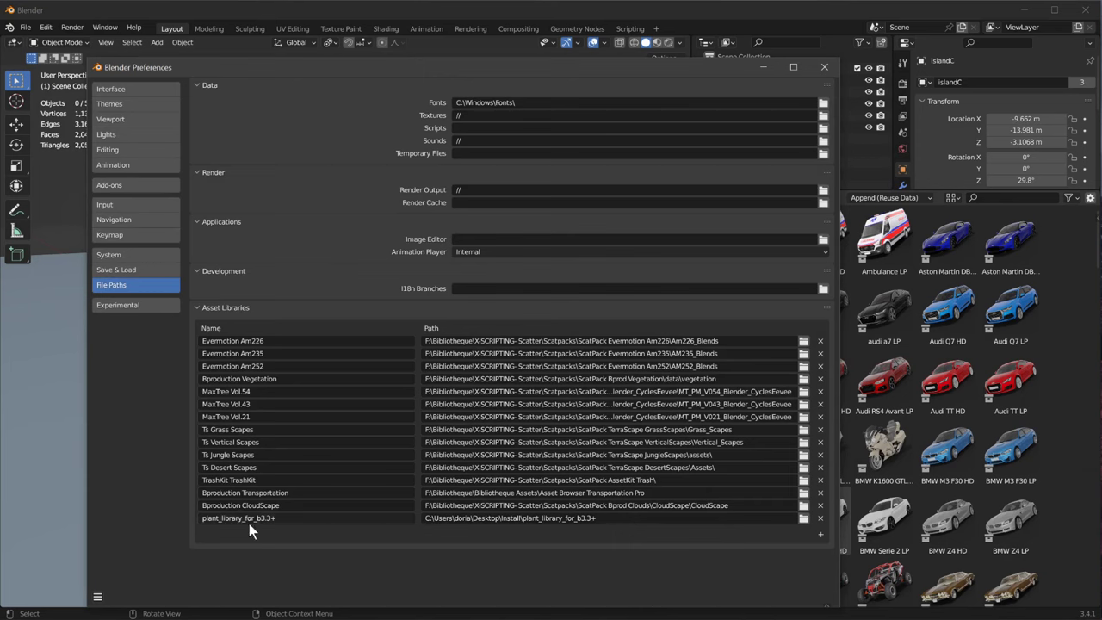
# Rename the new library to Plant-Library and save the preferences.
pyautogui.click(291, 519)
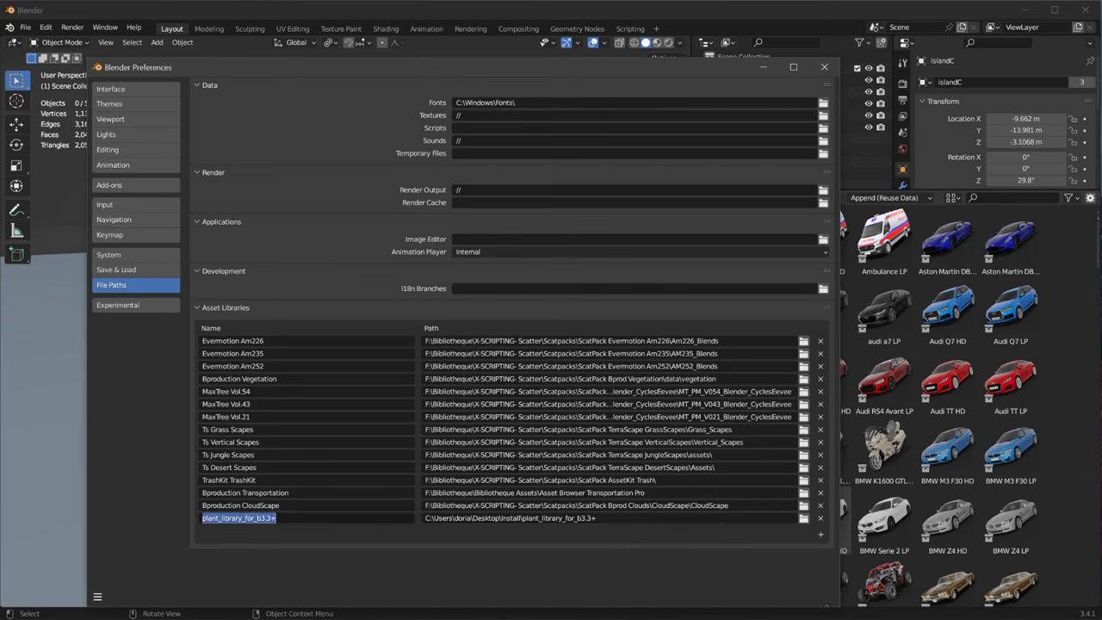
pyautogui.write('Plant')
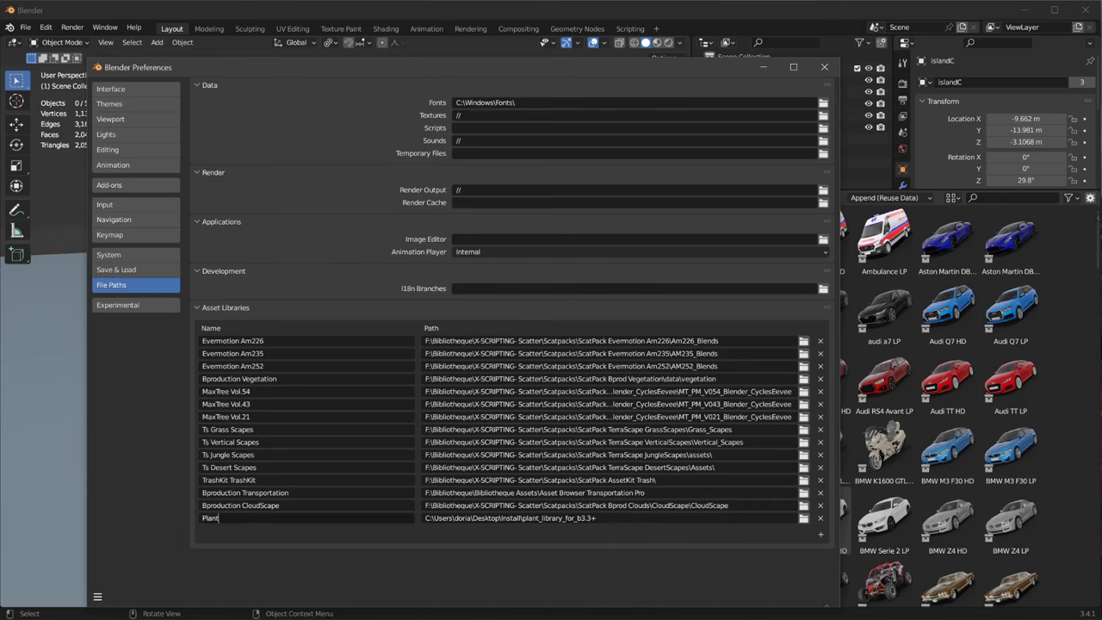
pyautogui.write('-Library')
pyautogui.press('Return')
pyautogui.click(98, 596)
pyautogui.click(115, 567)
# Close Preferences and switch the asset browser to the Plant-Library library.
pyautogui.click(824, 66)
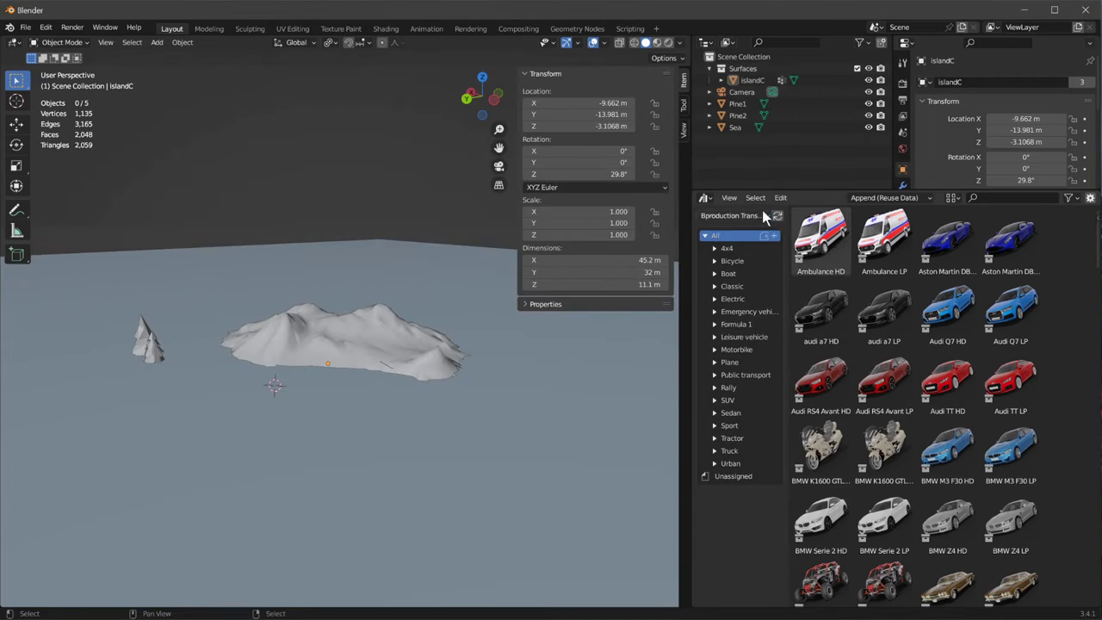
pyautogui.click(730, 215)
pyautogui.click(738, 424)
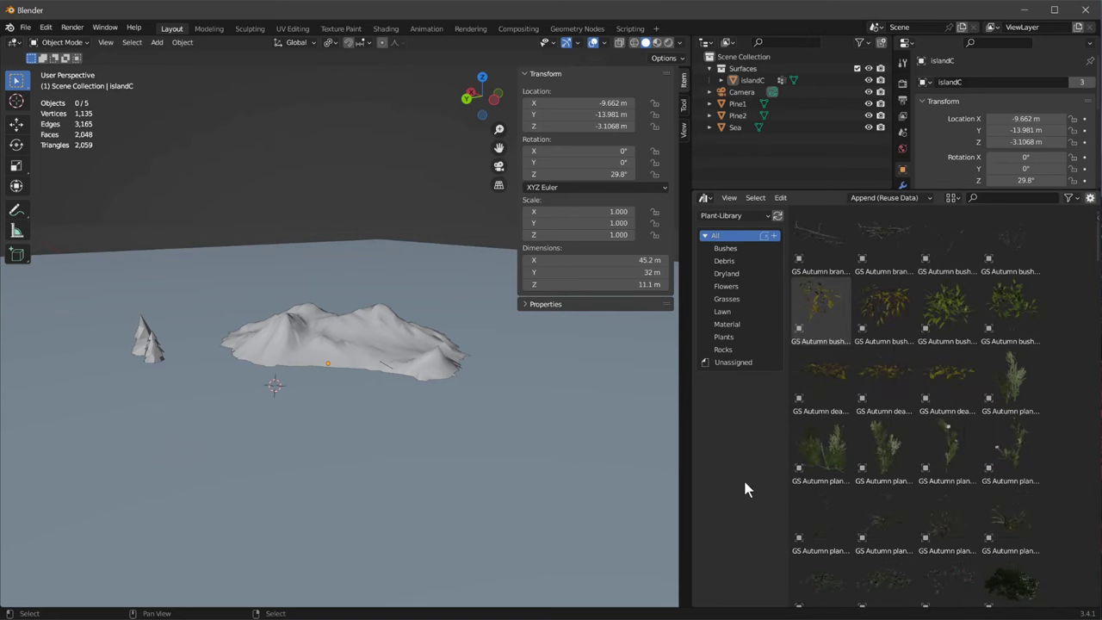
pyautogui.scroll(-5, 934, 404)
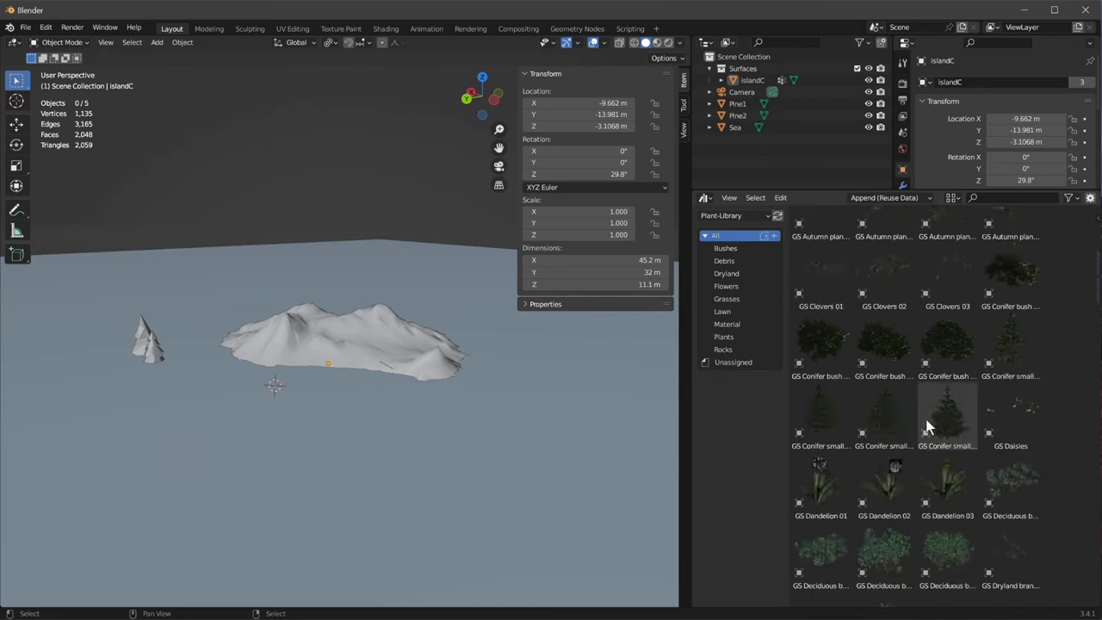
pyautogui.scroll(-15, 928, 453)
# Test-place GS Rockplain wildflowers 02 in the viewport, then delete it.
pyautogui.click(964, 366)
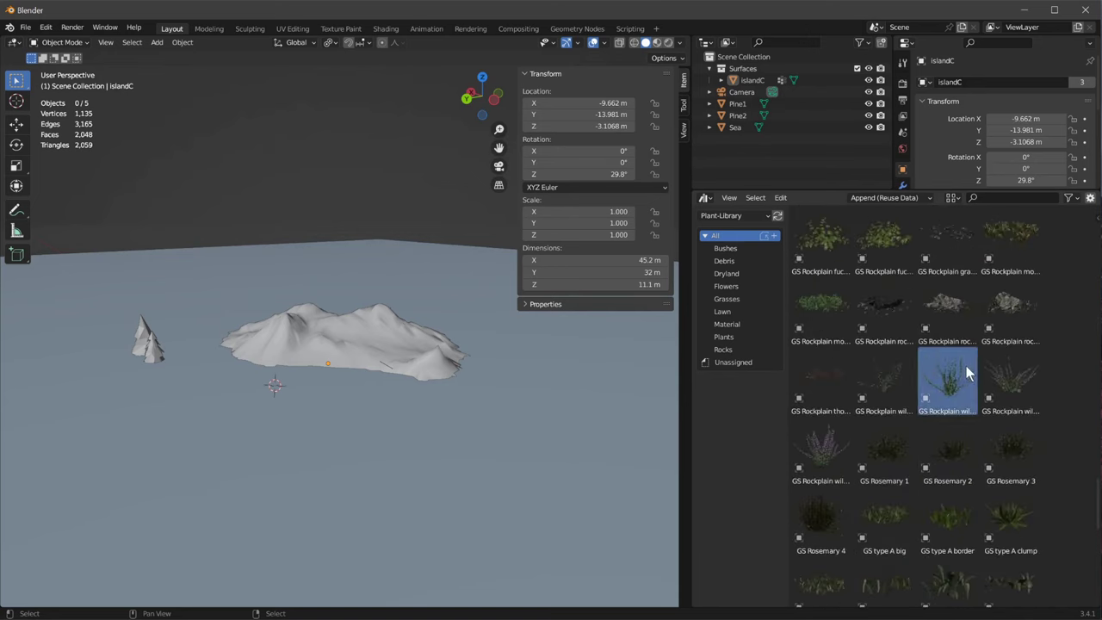
pyautogui.moveTo(966, 366); pyautogui.dragTo(453, 412)
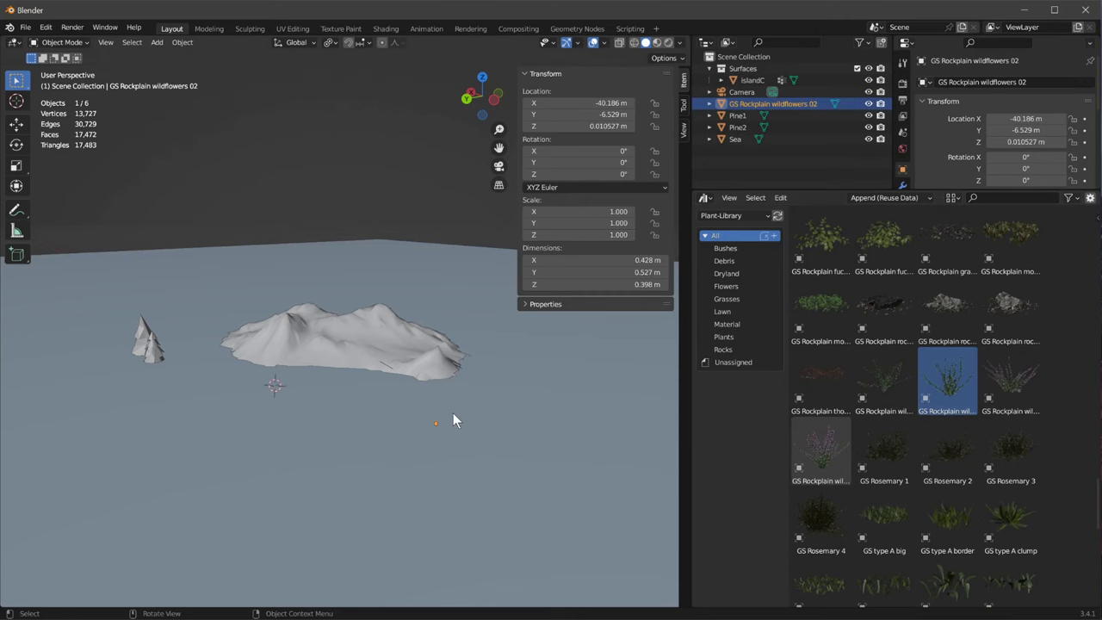
pyautogui.scroll(8, 439, 420)
pyautogui.moveTo(442, 410); pyautogui.dragTo(433, 396, button='middle')
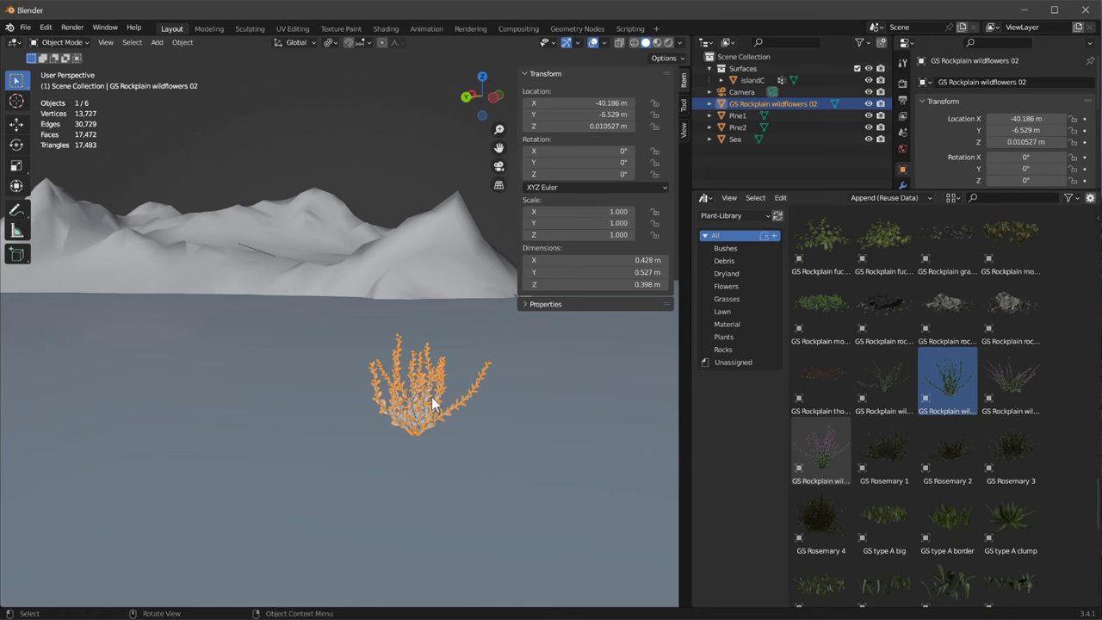
pyautogui.press('Delete')
pyautogui.moveTo(408, 368); pyautogui.dragTo(365, 484, button='middle')
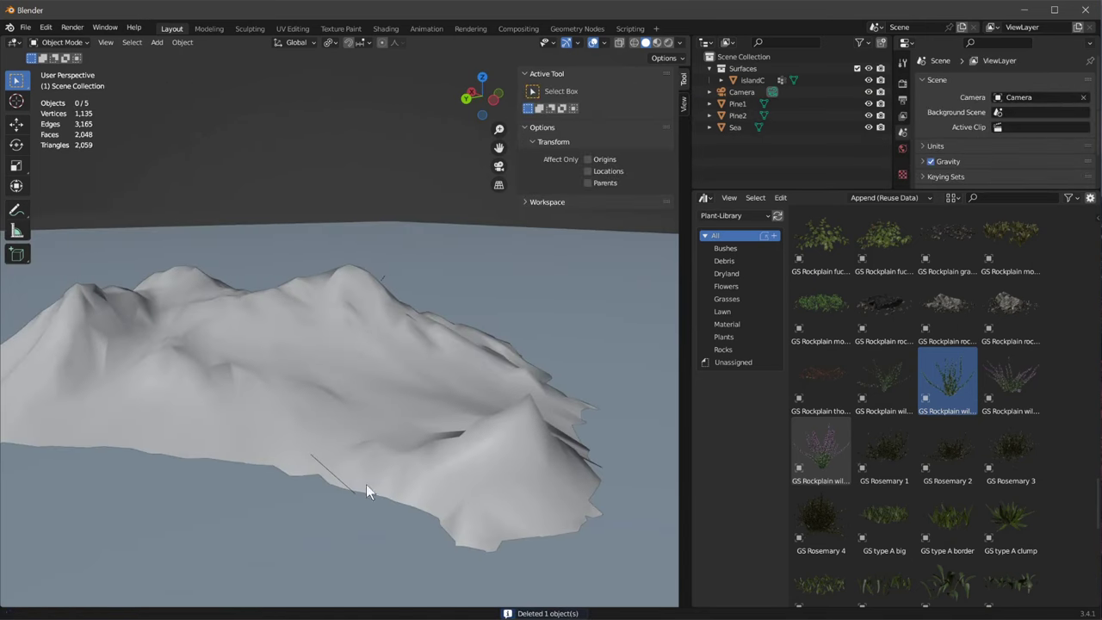
pyautogui.scroll(-5, 353, 348)
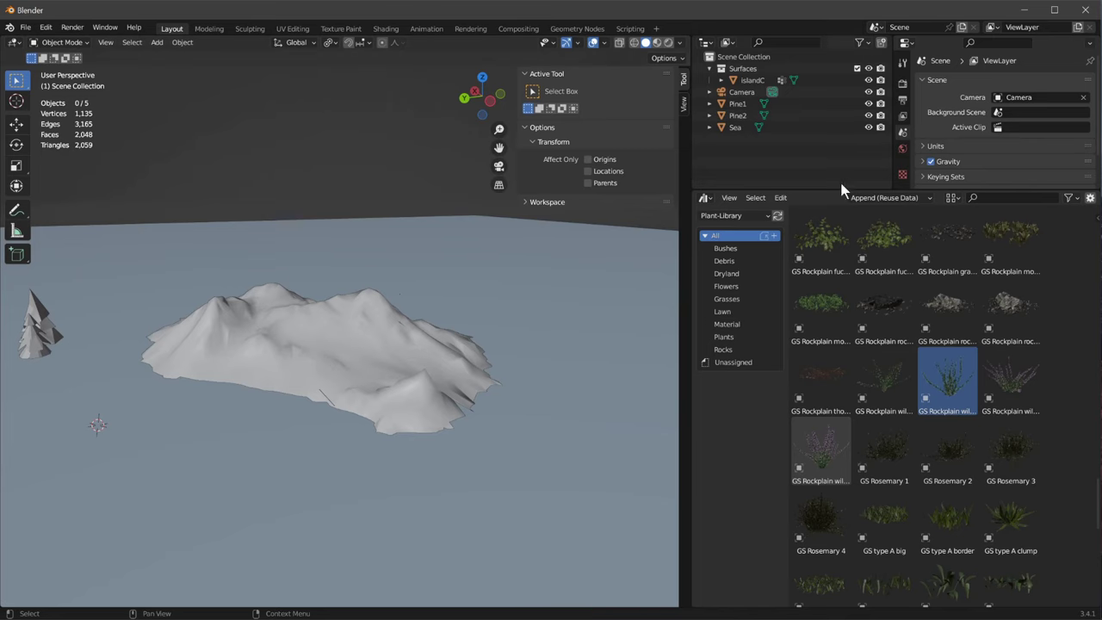
pyautogui.moveTo(841, 188); pyautogui.dragTo(842, 256)
pyautogui.scroll(2, 826, 344)
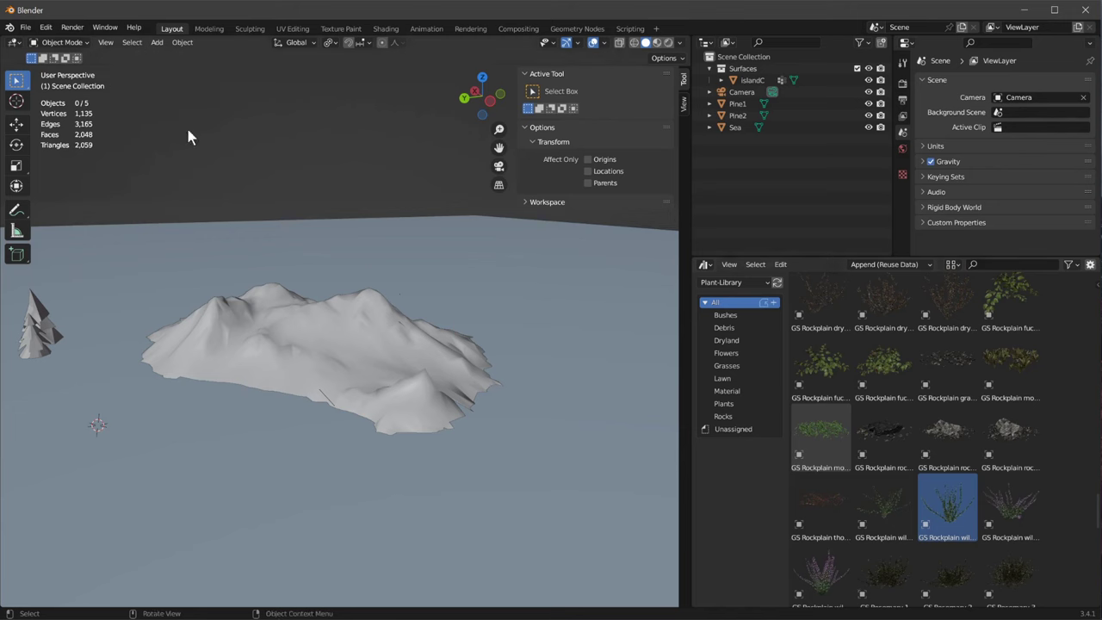
# In the Add-ons preferences, collapse the Geo-Scatter entry, enlarge the window and choose Install....
pyautogui.click(45, 27)
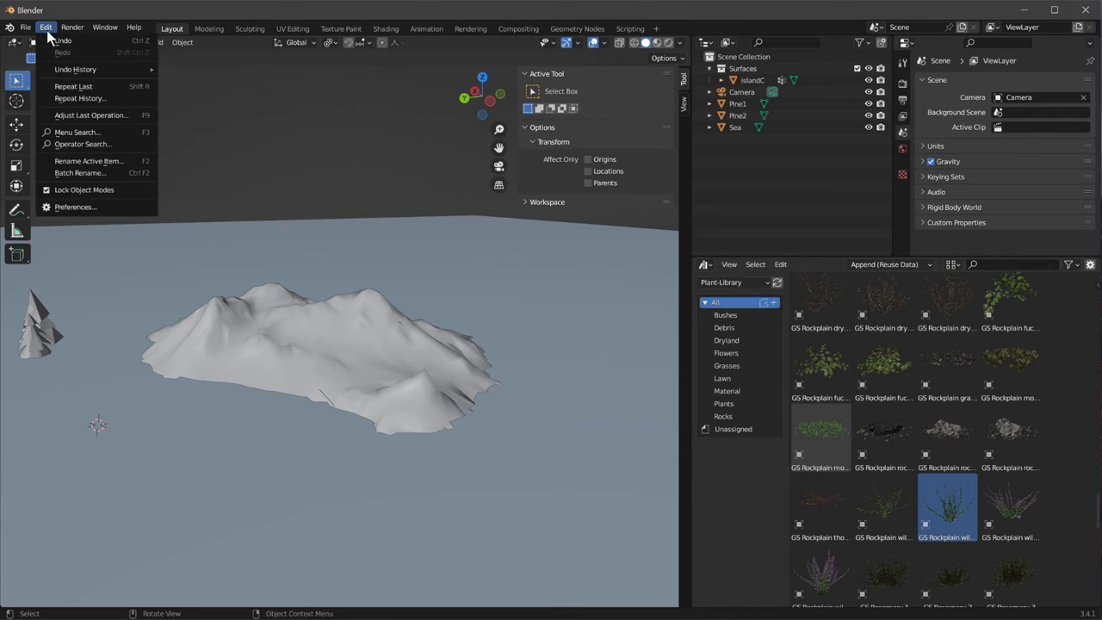
pyautogui.click(77, 208)
pyautogui.moveTo(146, 40); pyautogui.dragTo(267, 50)
pyautogui.click(181, 168)
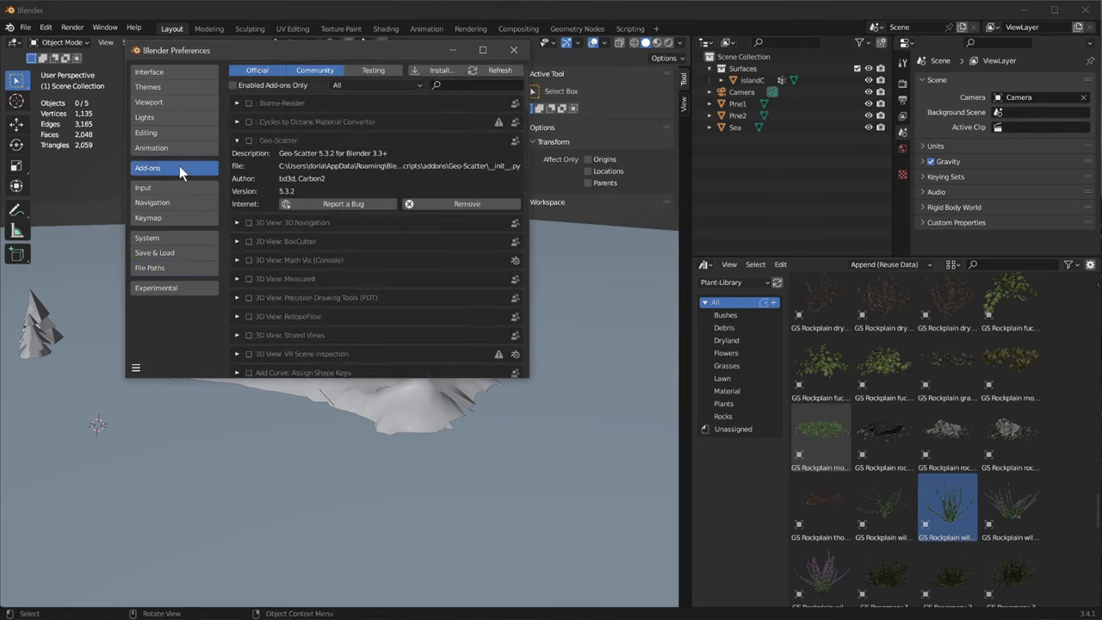
pyautogui.click(249, 136)
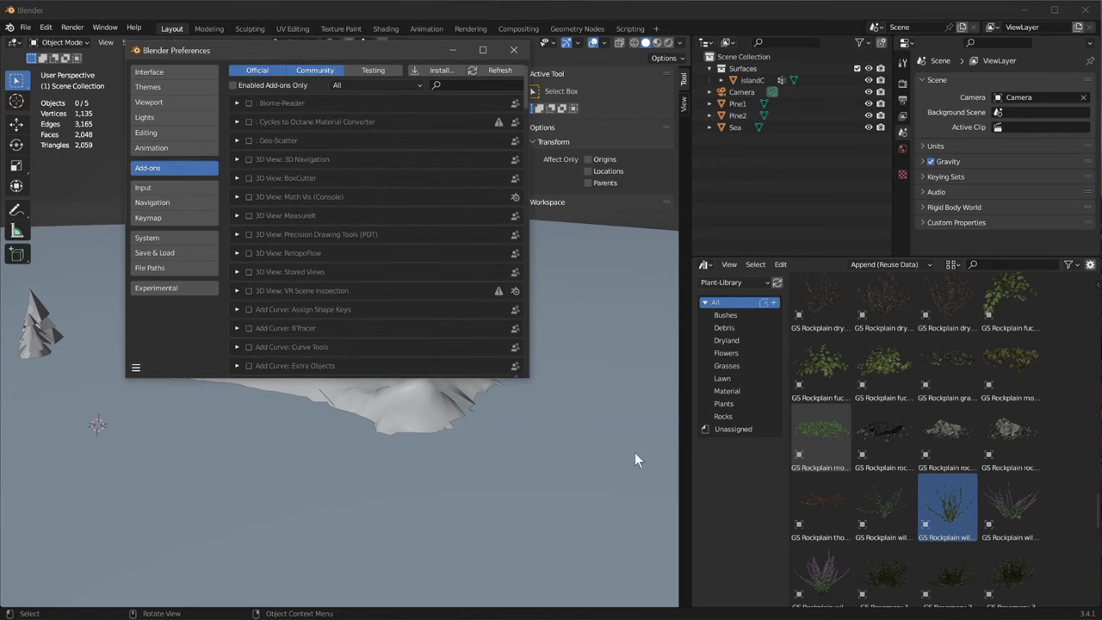
pyautogui.moveTo(528, 376); pyautogui.dragTo(810, 519)
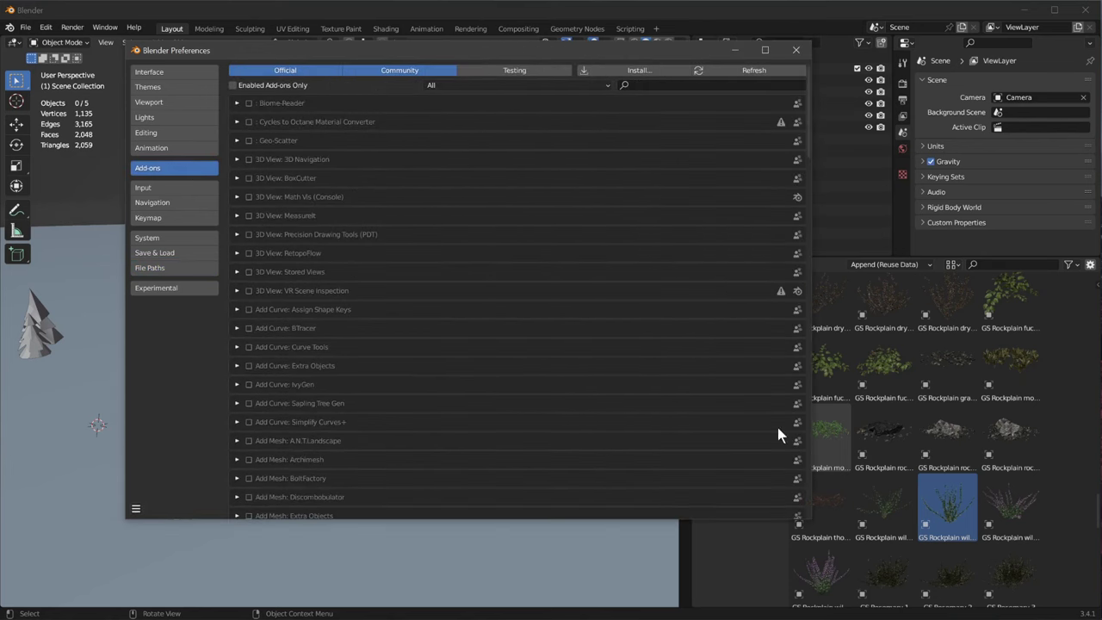
pyautogui.click(658, 71)
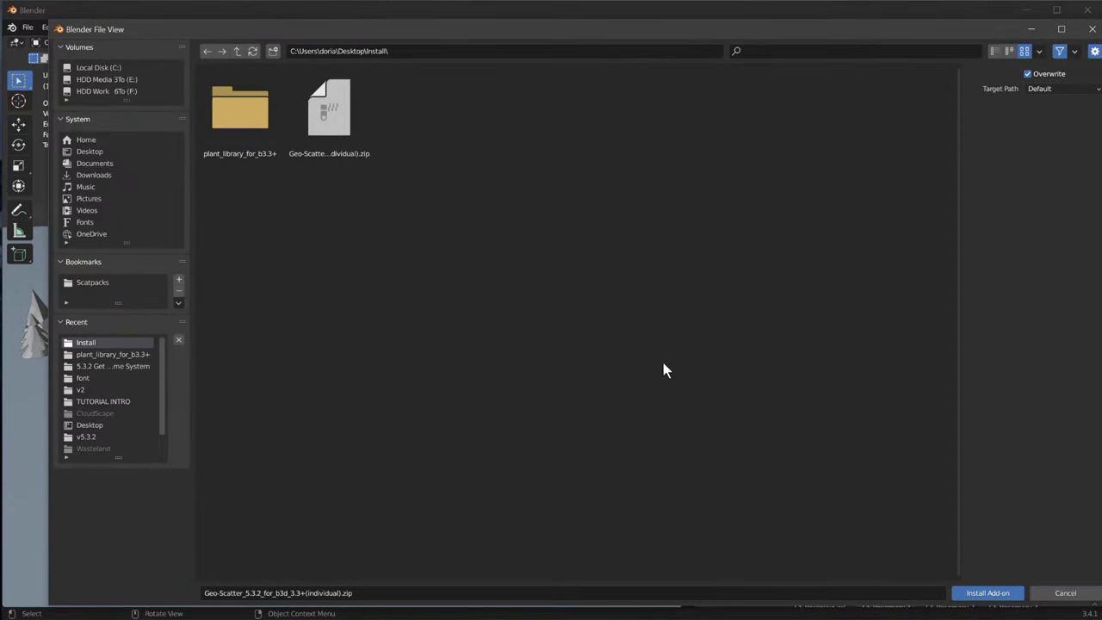
# Pick the Geo-Scatter 5.3.2 zip and install it as an add-on.
pyautogui.click(336, 138)
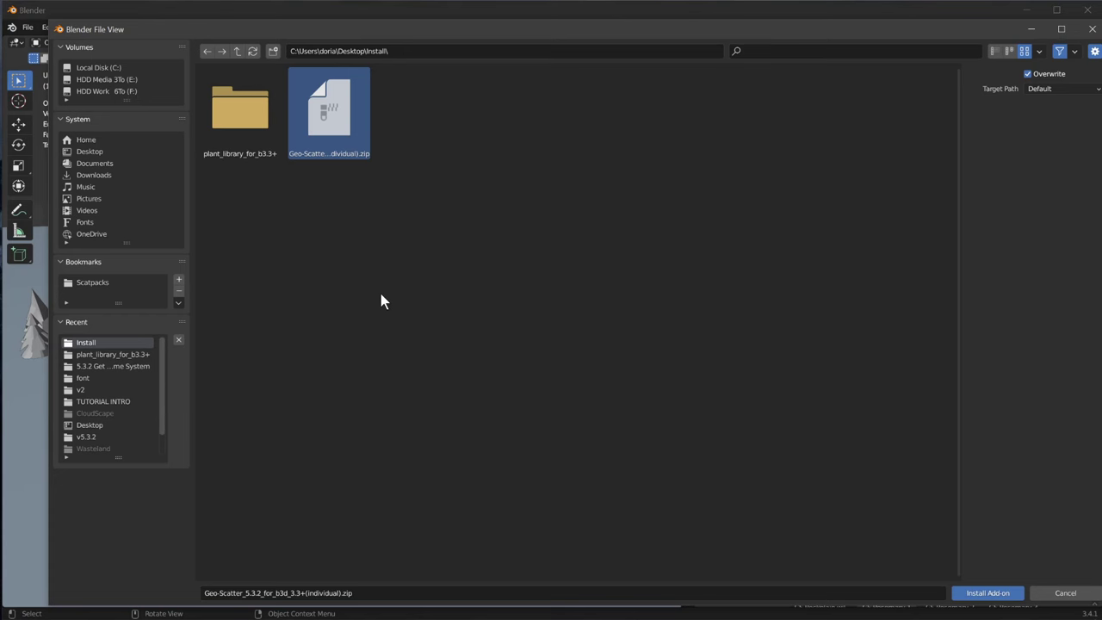
pyautogui.click(1004, 595)
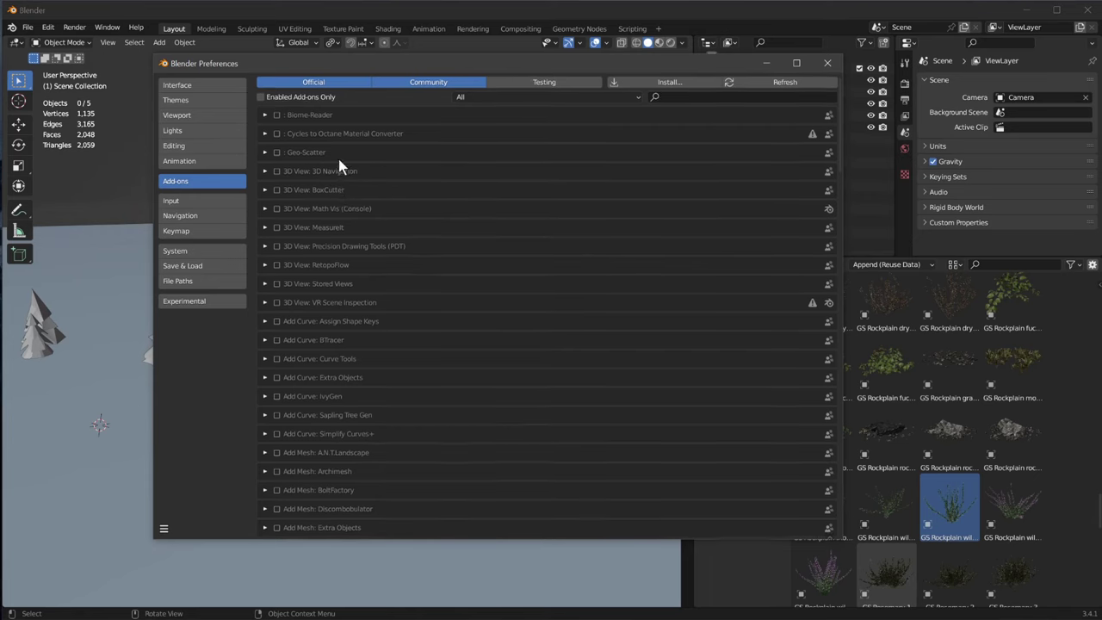
# Expand the Geo-Scatter 5.3.2 add-on entry and enable it.
pyautogui.scroll(-1, 303, 159)
pyautogui.scroll(1, 293, 161)
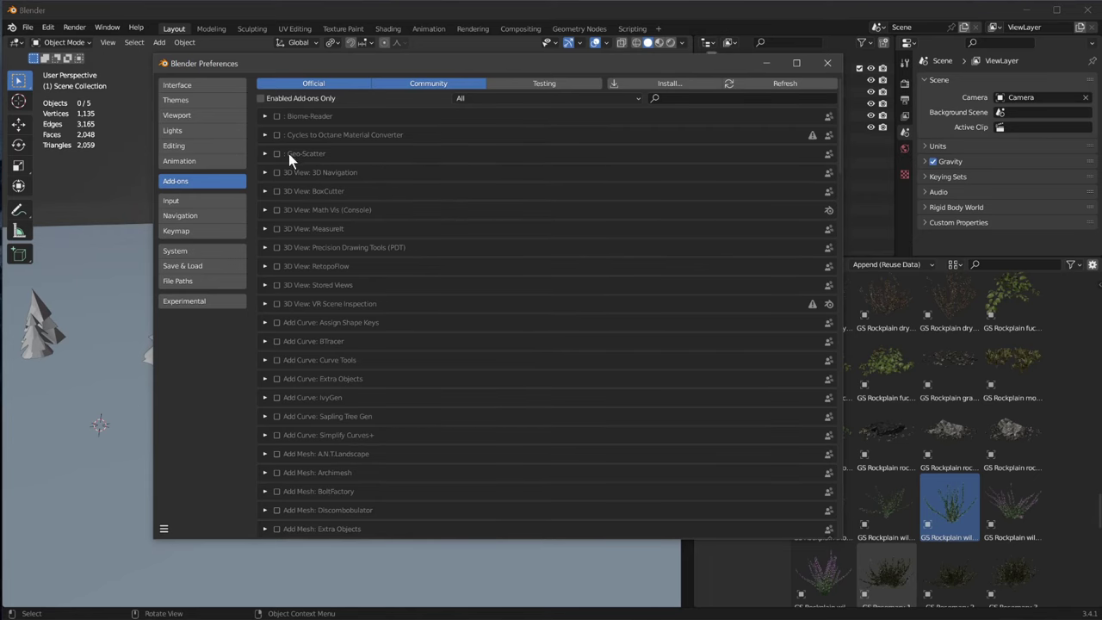
pyautogui.click(264, 153)
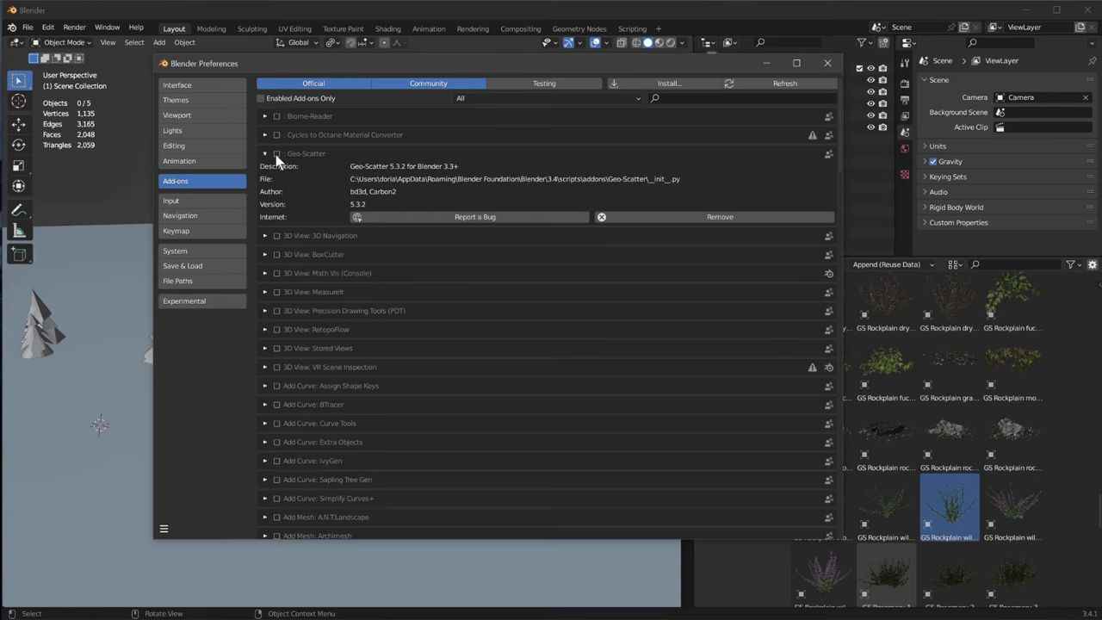
pyautogui.click(277, 153)
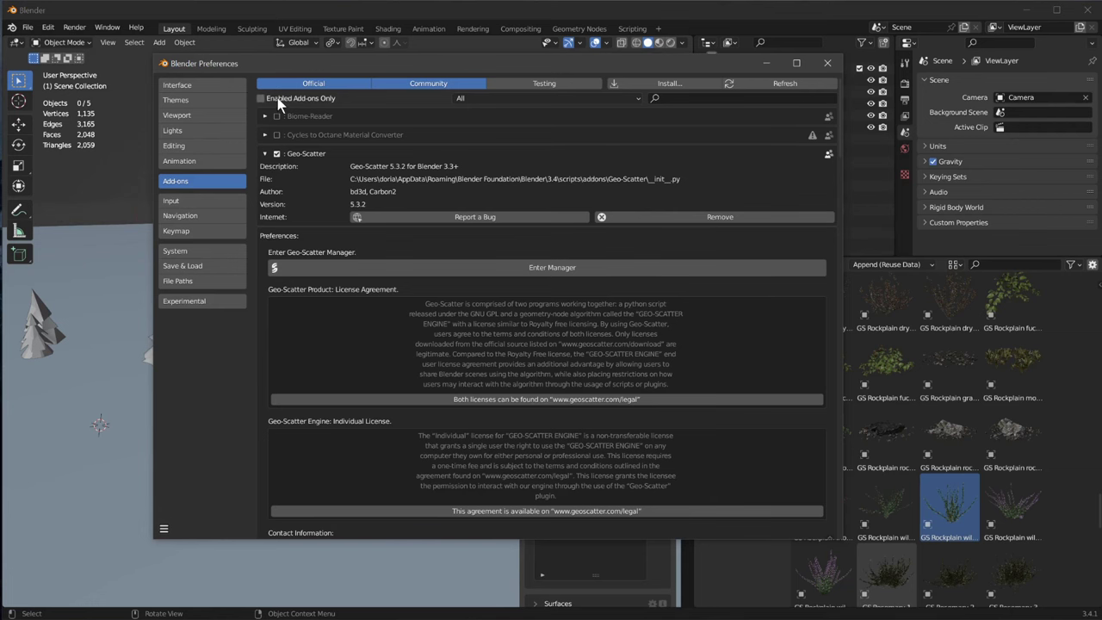
# Toggle the official add-ons filter, browse the category filter, and open the preferences save menu.
pyautogui.click(319, 83)
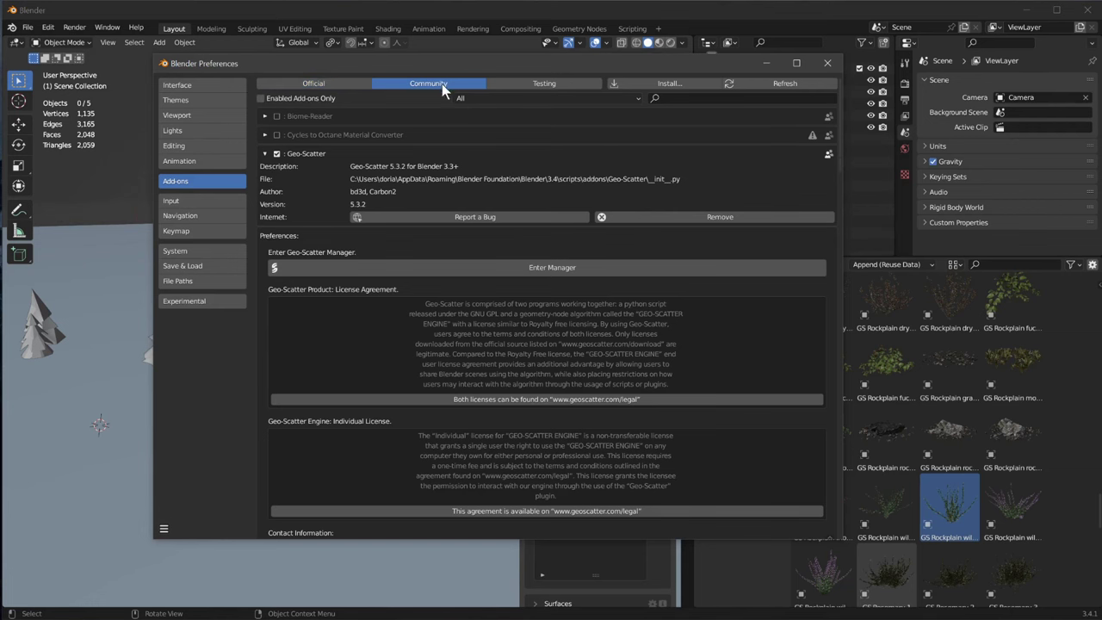
pyautogui.click(365, 83)
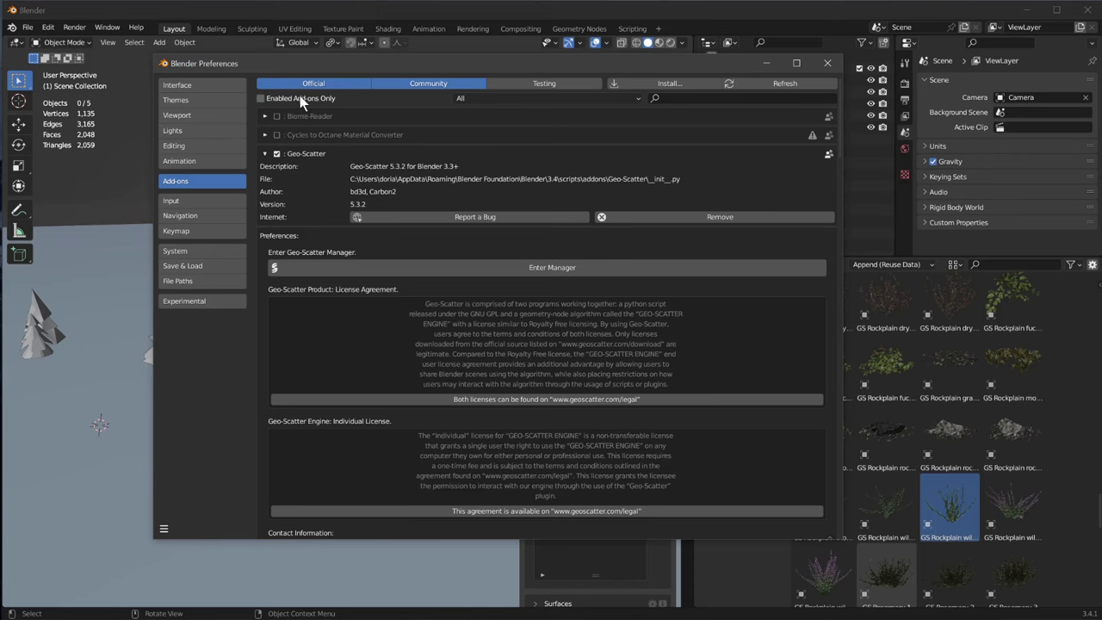
pyautogui.click(504, 98)
pyautogui.click(165, 530)
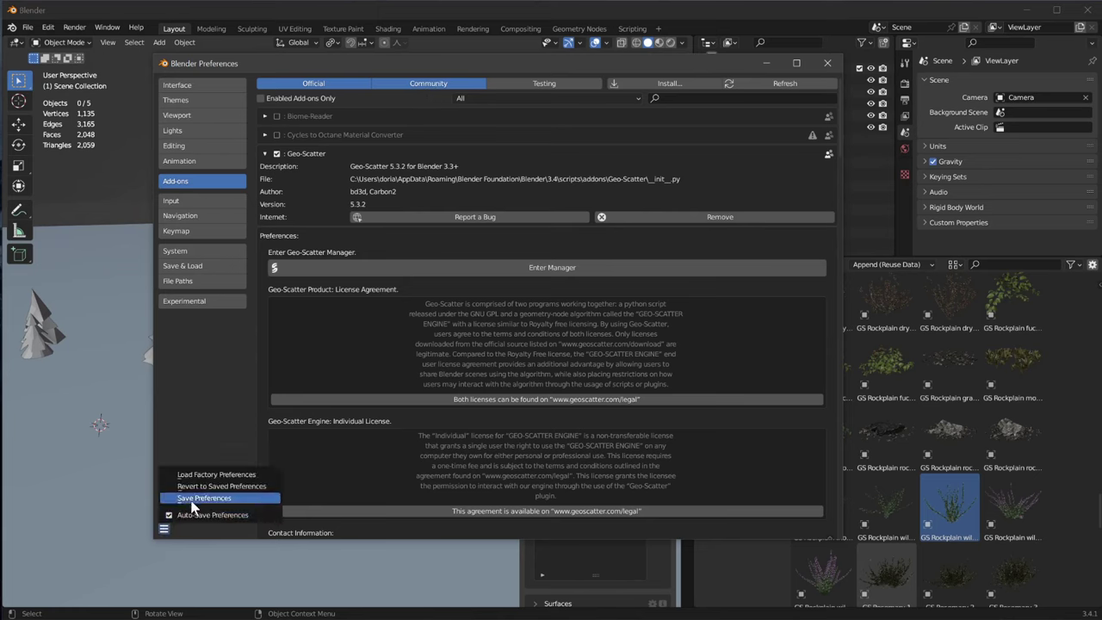
# Save Preferences so the Geo-Scatter add-on stays enabled.
pyautogui.click(185, 504)
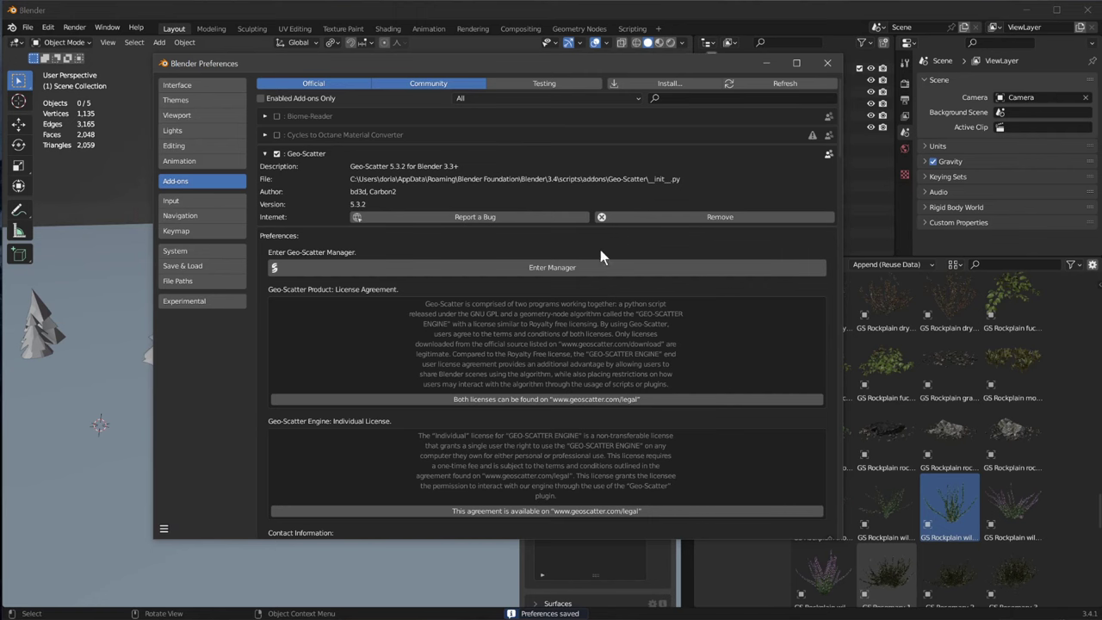
pyautogui.click(268, 153)
pyautogui.click(268, 153)
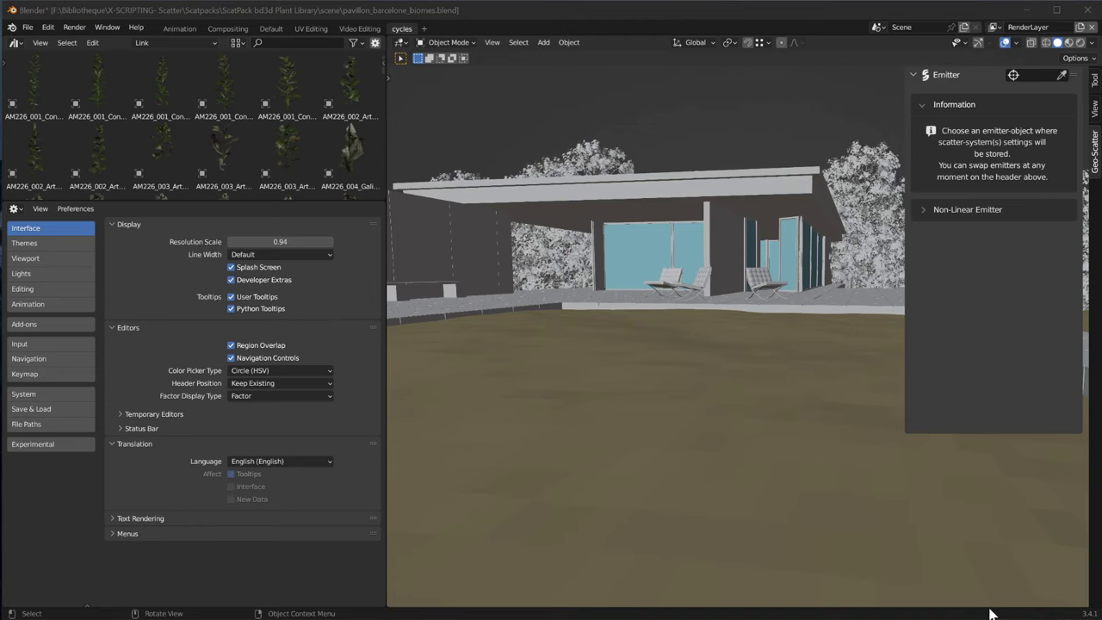
# Pick the Ground as the Geo-Scatter emitter with the eyedropper and open the biome browser.
pyautogui.press('shift')
pyautogui.click(1061, 74)
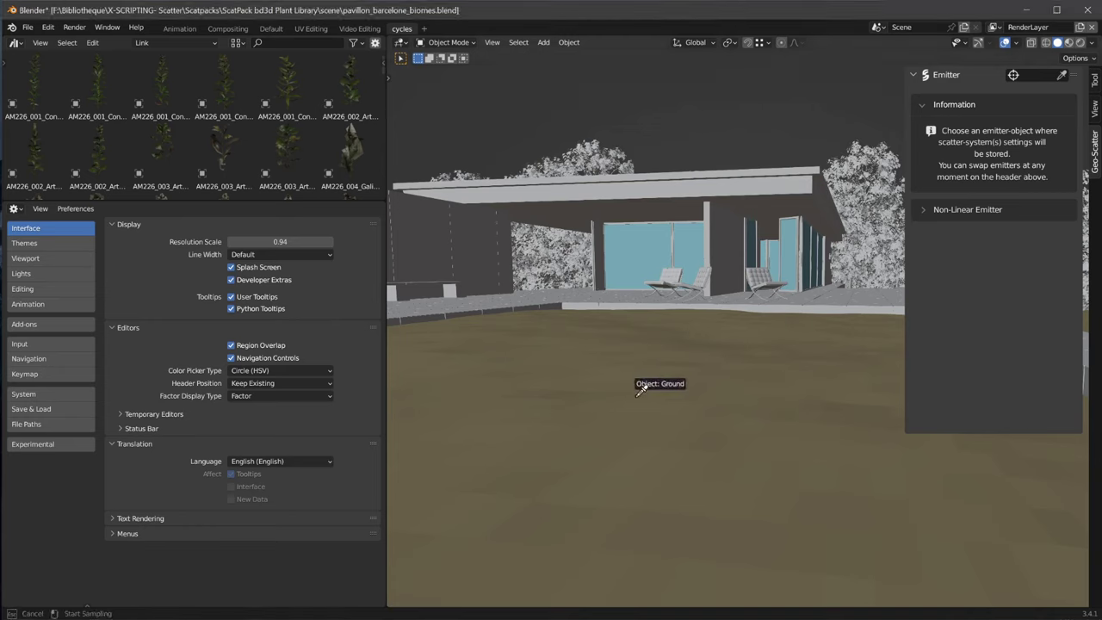
pyautogui.click(660, 362)
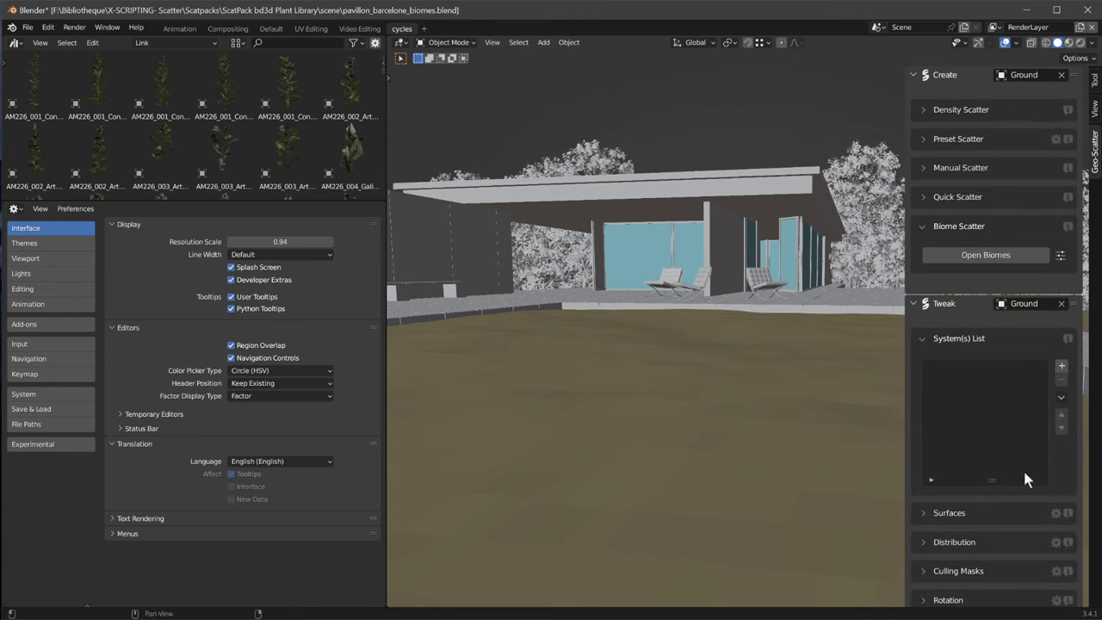
pyautogui.click(1008, 256)
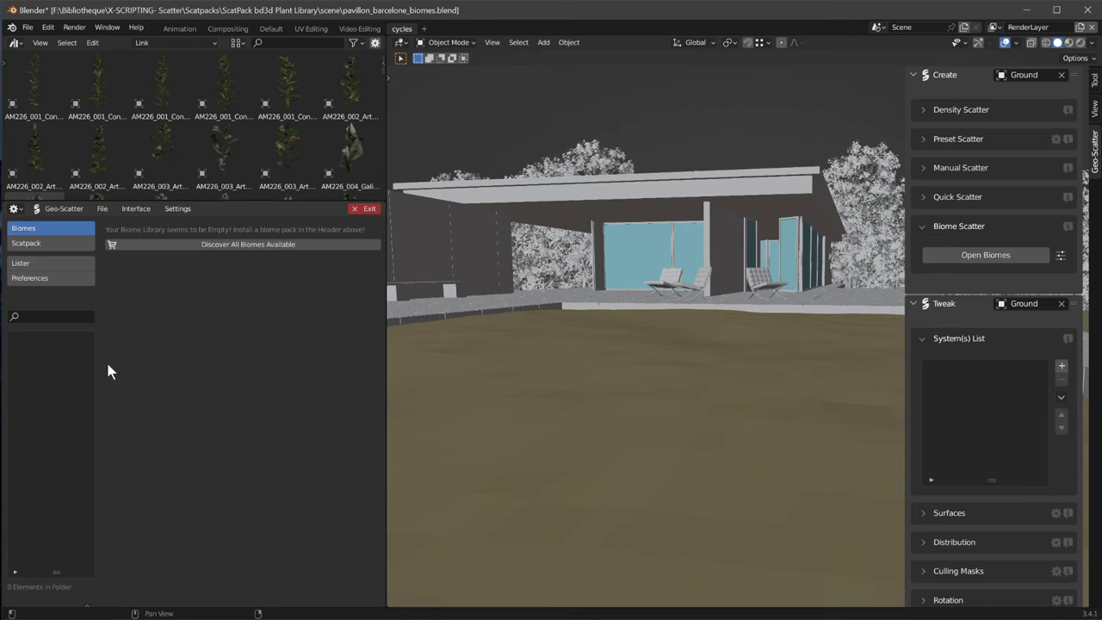
# Install the plant_library_biomes.scatpack package via File > Install a Package and dismiss the success notice.
pyautogui.click(109, 212)
pyautogui.click(111, 260)
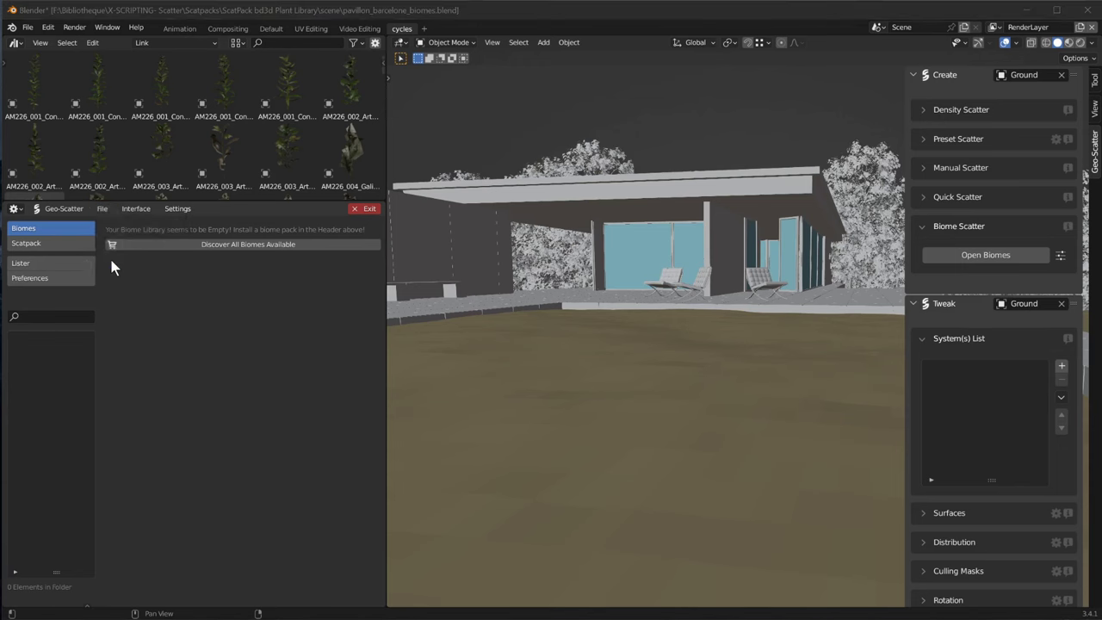
pyautogui.click(285, 104)
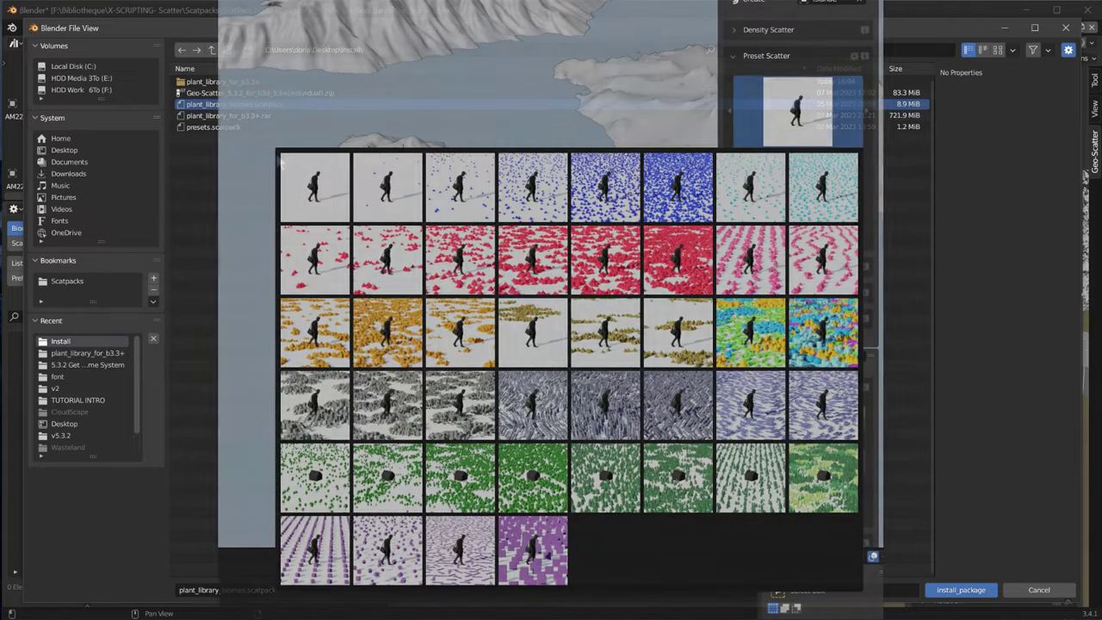
pyautogui.click(276, 127)
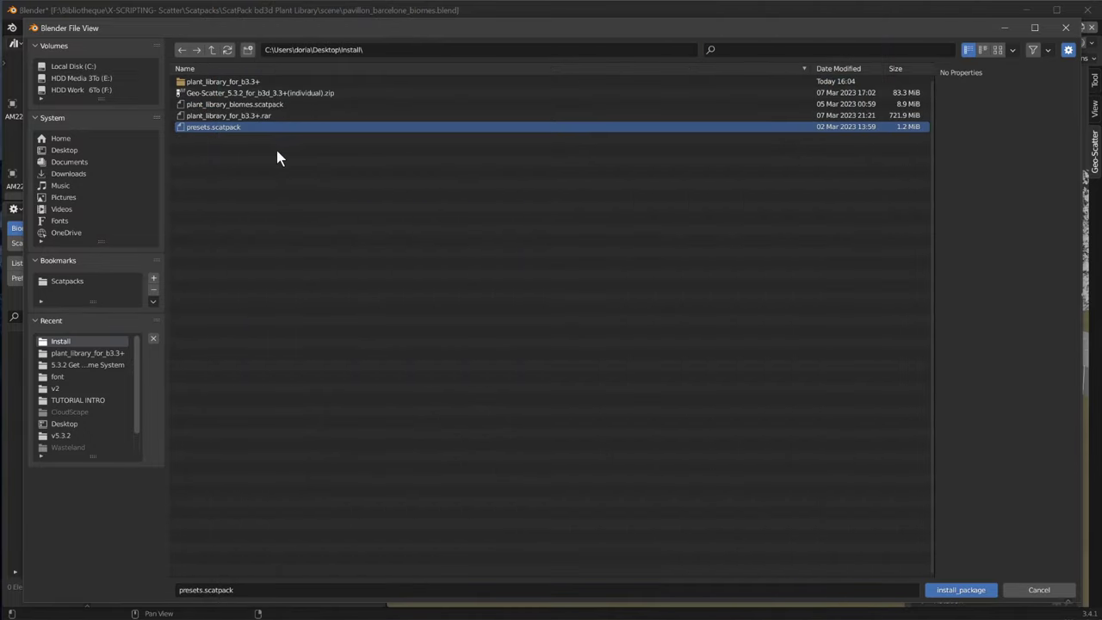
pyautogui.click(269, 105)
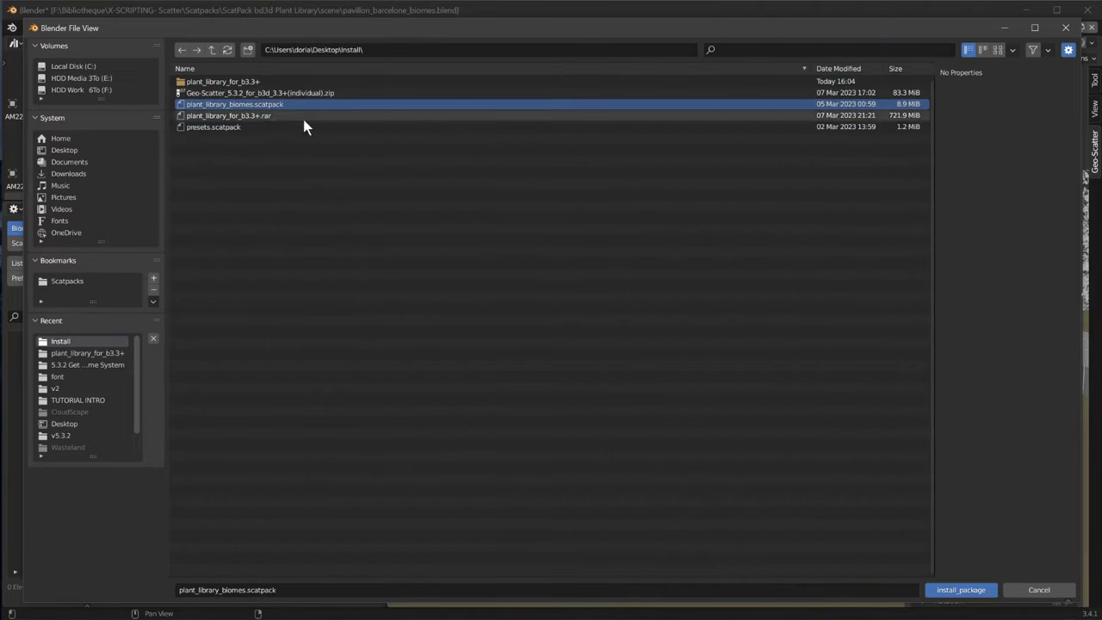
pyautogui.click(961, 590)
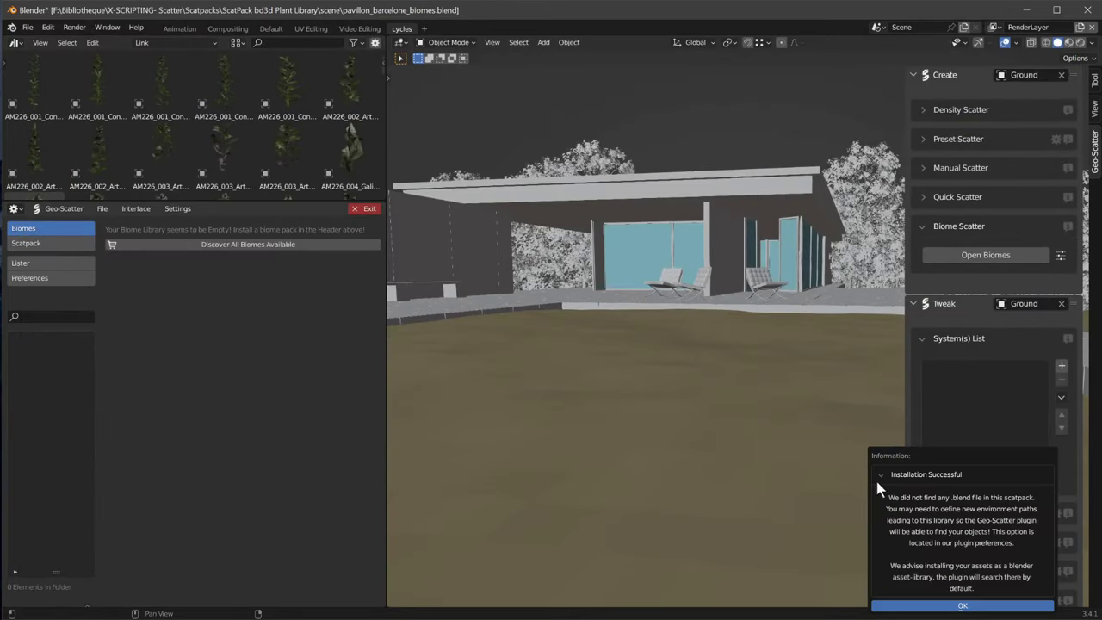
pyautogui.moveTo(906, 463); pyautogui.dragTo(486, 299)
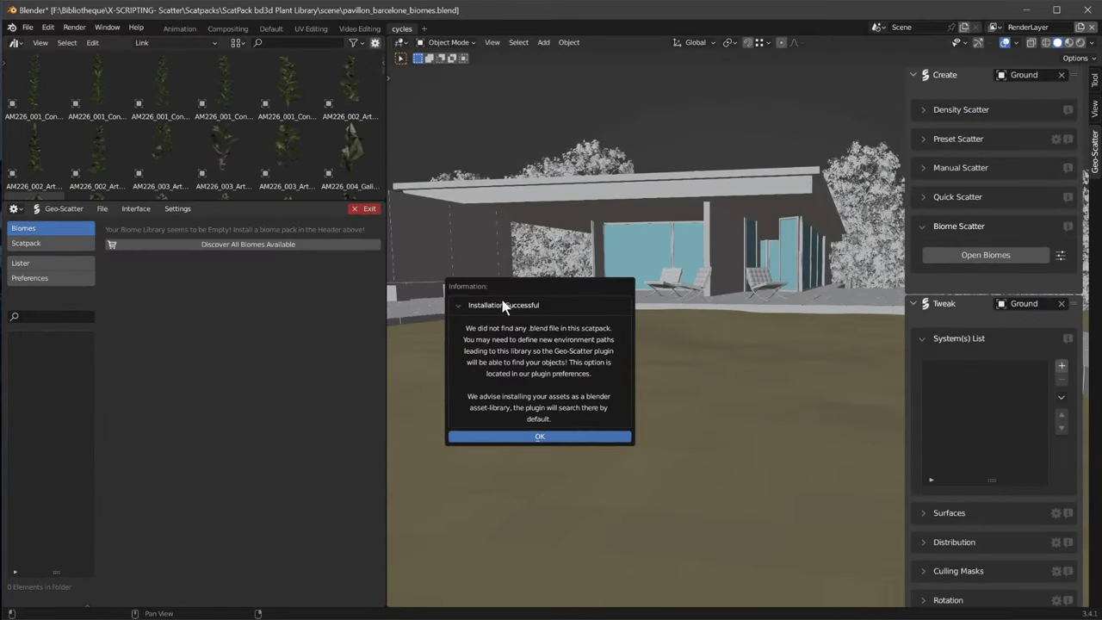
pyautogui.click(524, 436)
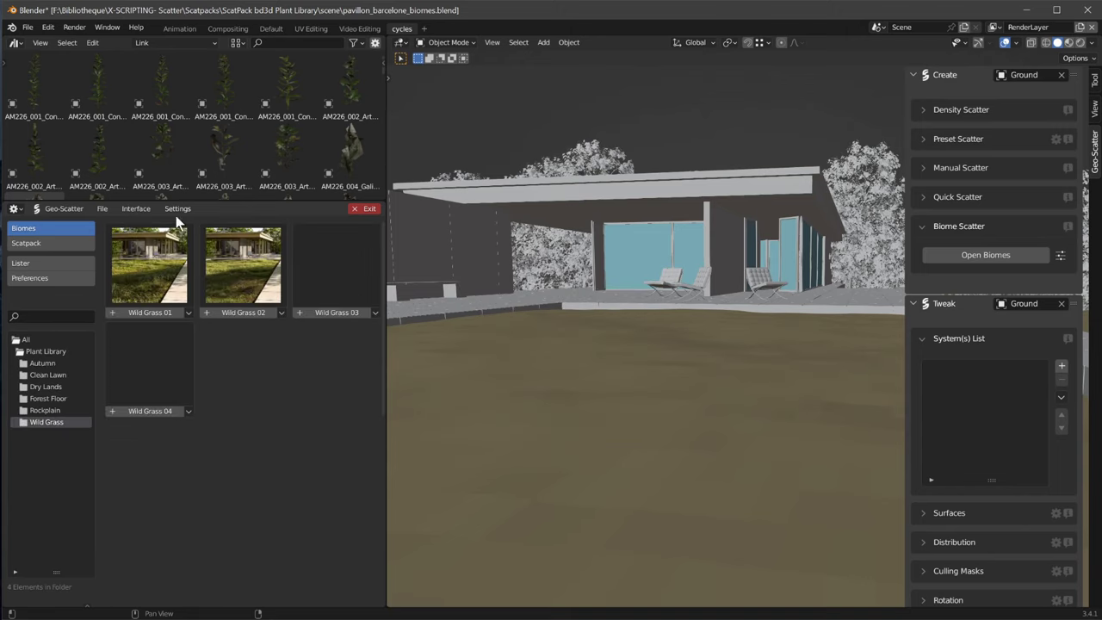
# Browse all Plant Library biomes and scatter Forest 04 onto the Ground, accepting the security notice.
pyautogui.click(51, 353)
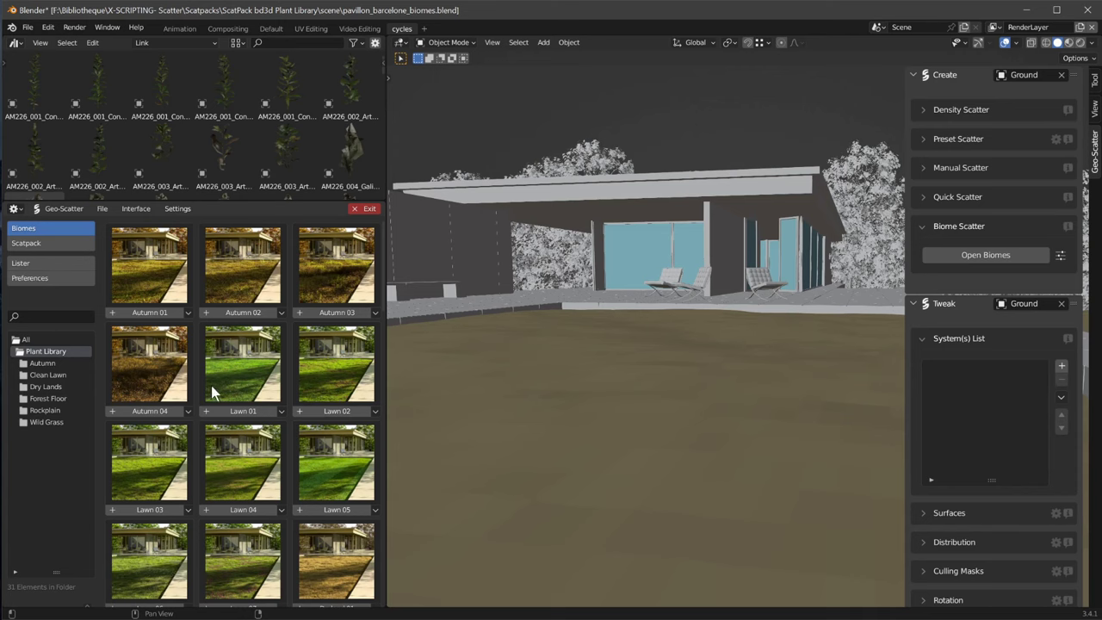
pyautogui.scroll(-1, 264, 439)
pyautogui.scroll(-12, 263, 439)
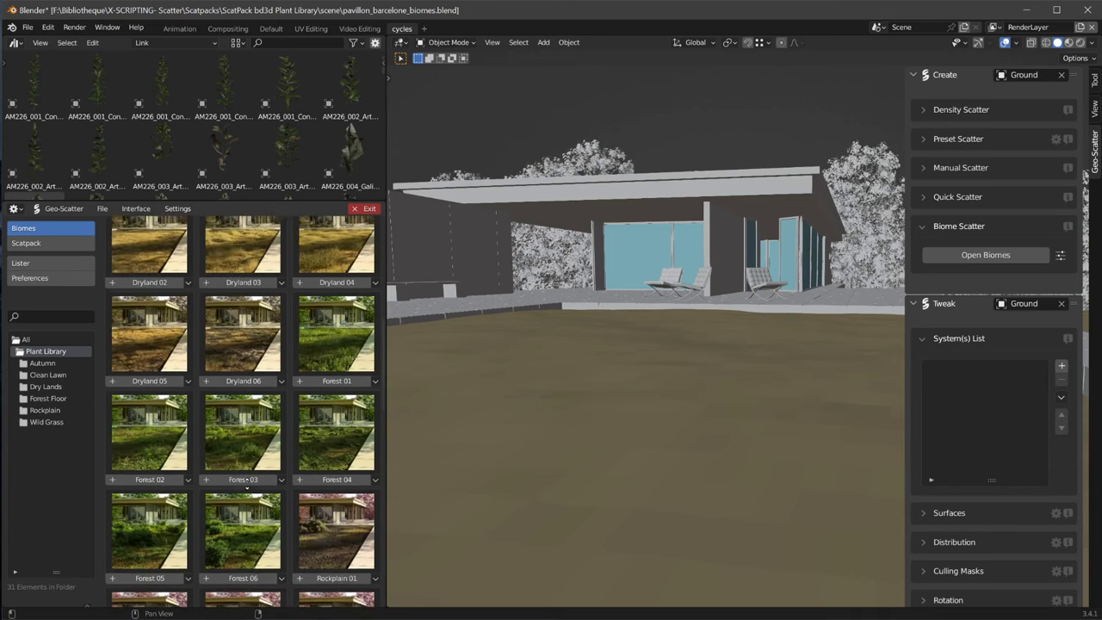
pyautogui.scroll(-1, 254, 414)
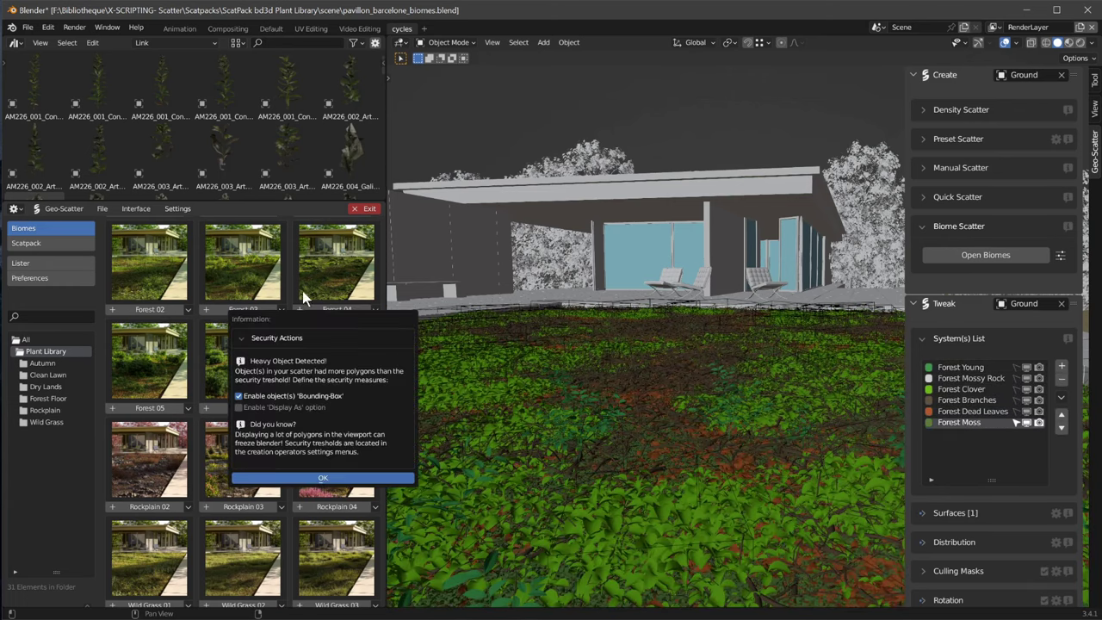
pyautogui.click(317, 312)
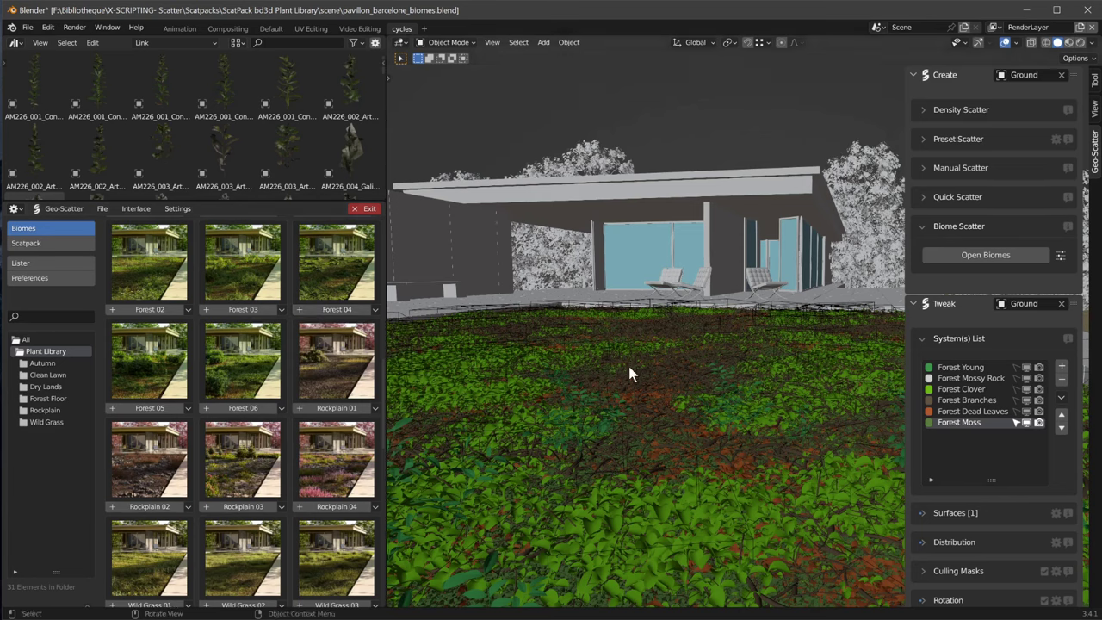
pyautogui.click(1061, 397)
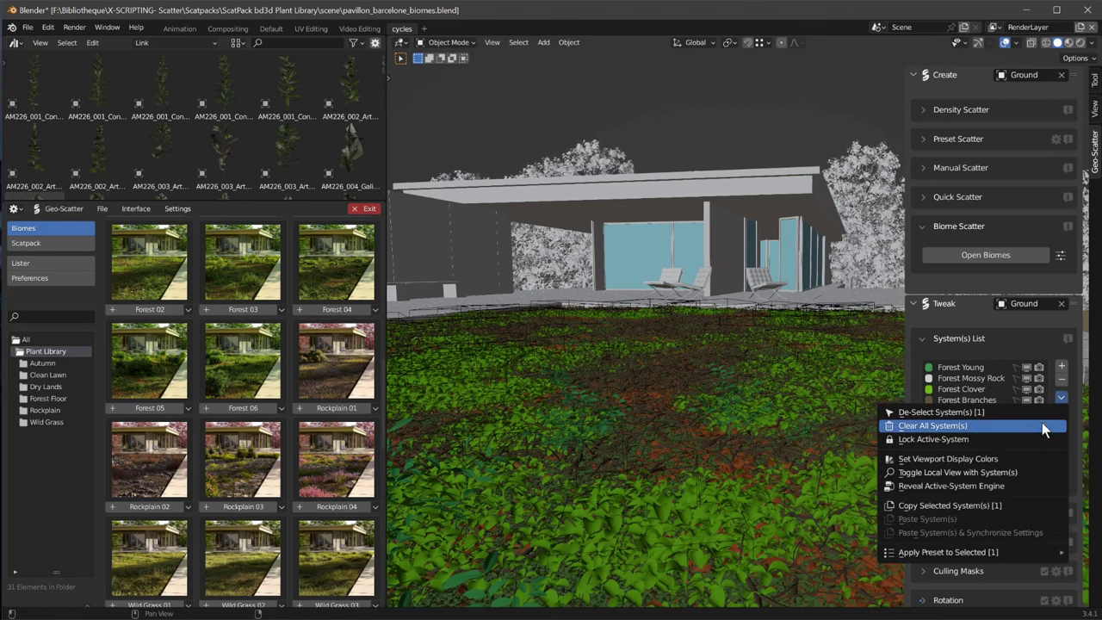
# Clear all forest systems, scatter Wild Grass 04 onto the Ground, and preview it rendered.
pyautogui.click(1034, 426)
pyautogui.scroll(-5, 234, 406)
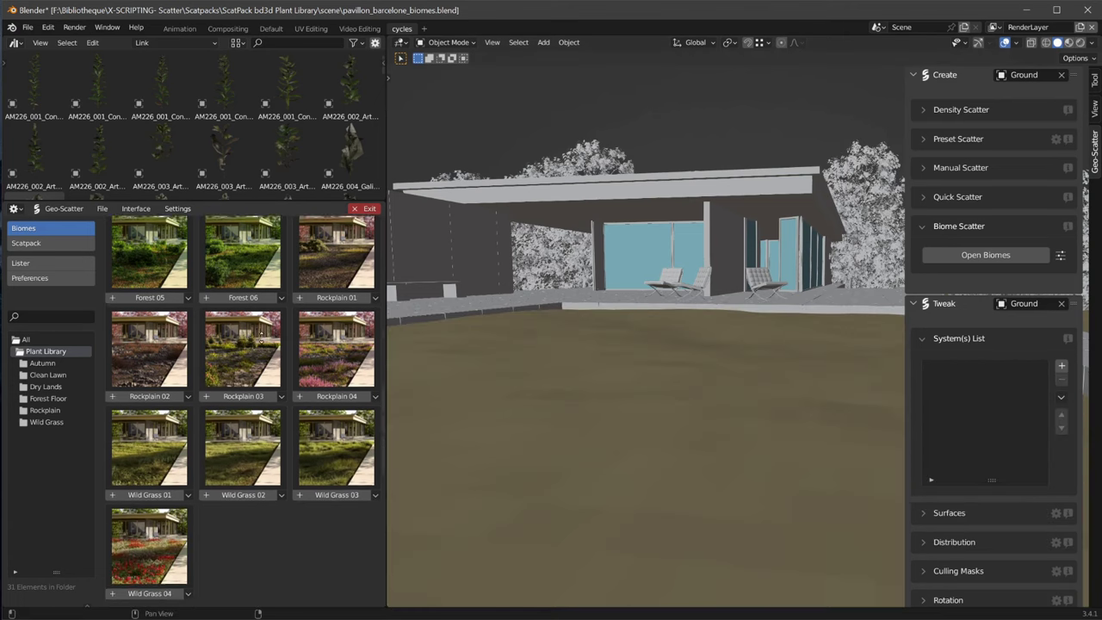
pyautogui.scroll(-3, 207, 421)
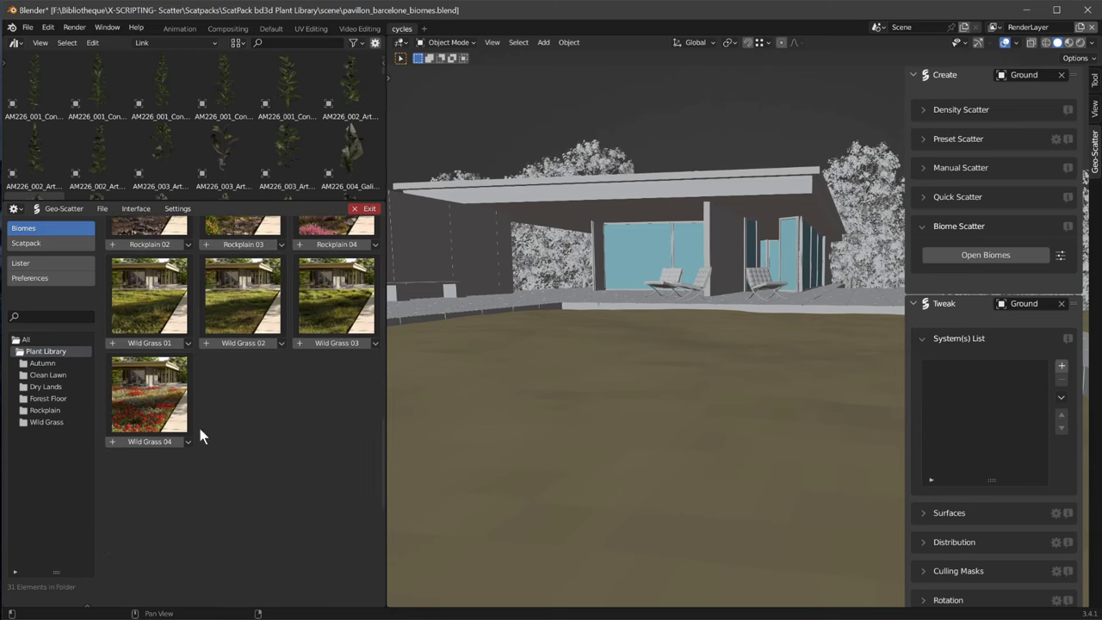
pyautogui.click(157, 442)
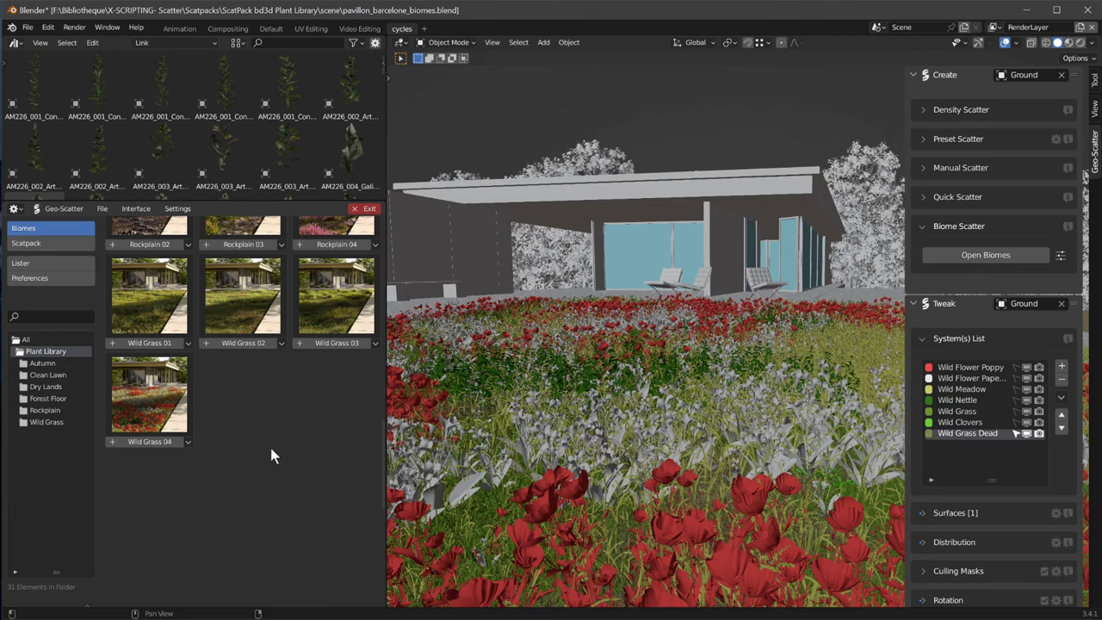
pyautogui.click(1080, 43)
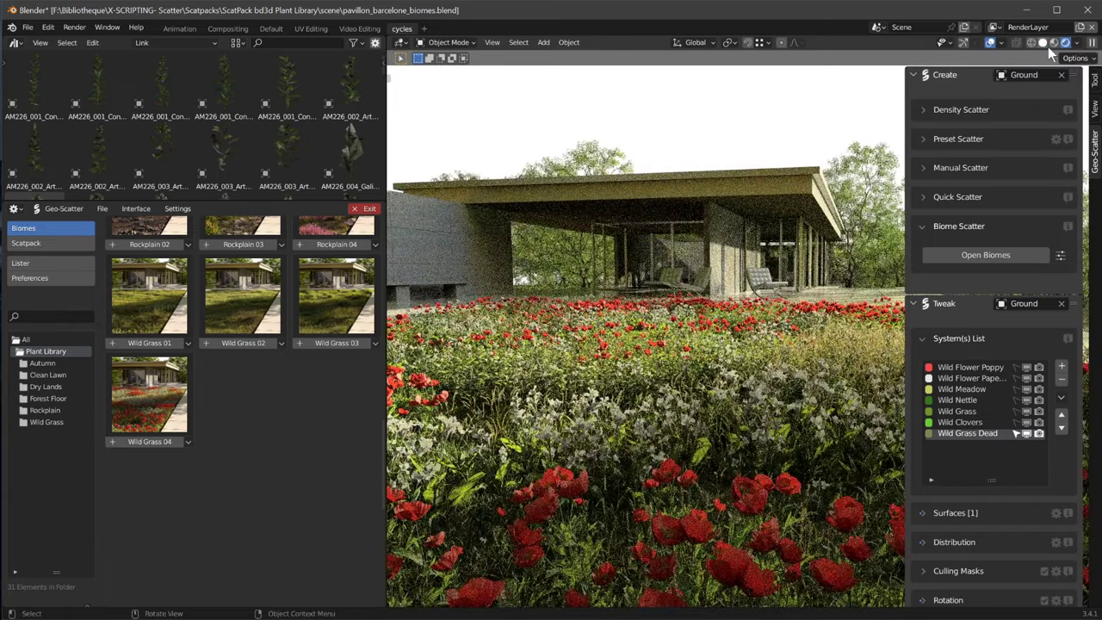
pyautogui.click(1043, 43)
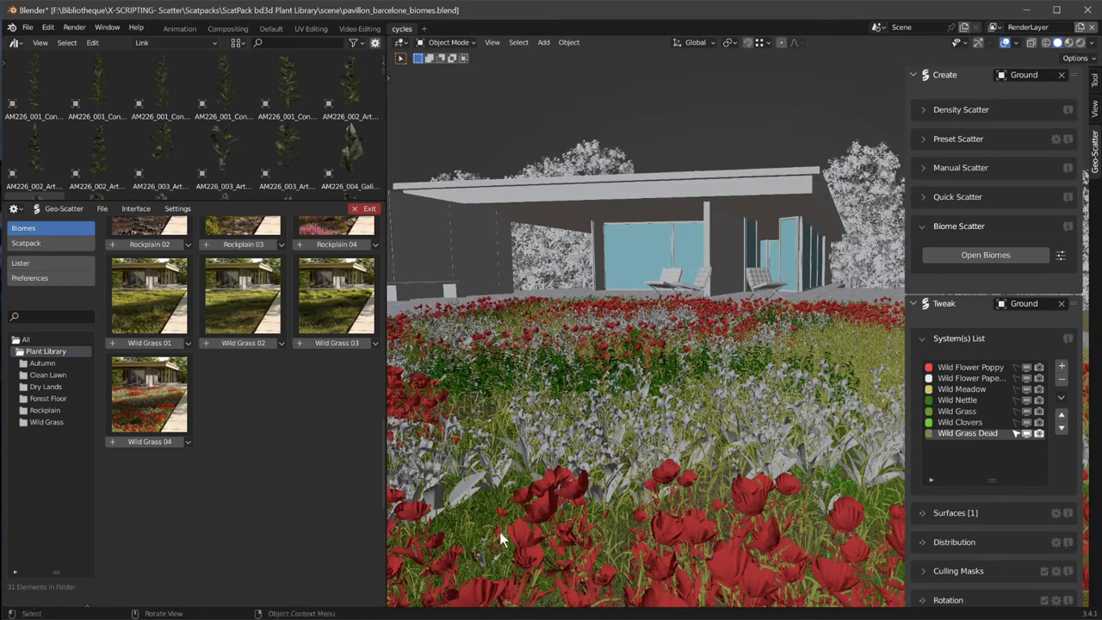
pyautogui.scroll(4, 164, 318)
pyautogui.scroll(2, 228, 345)
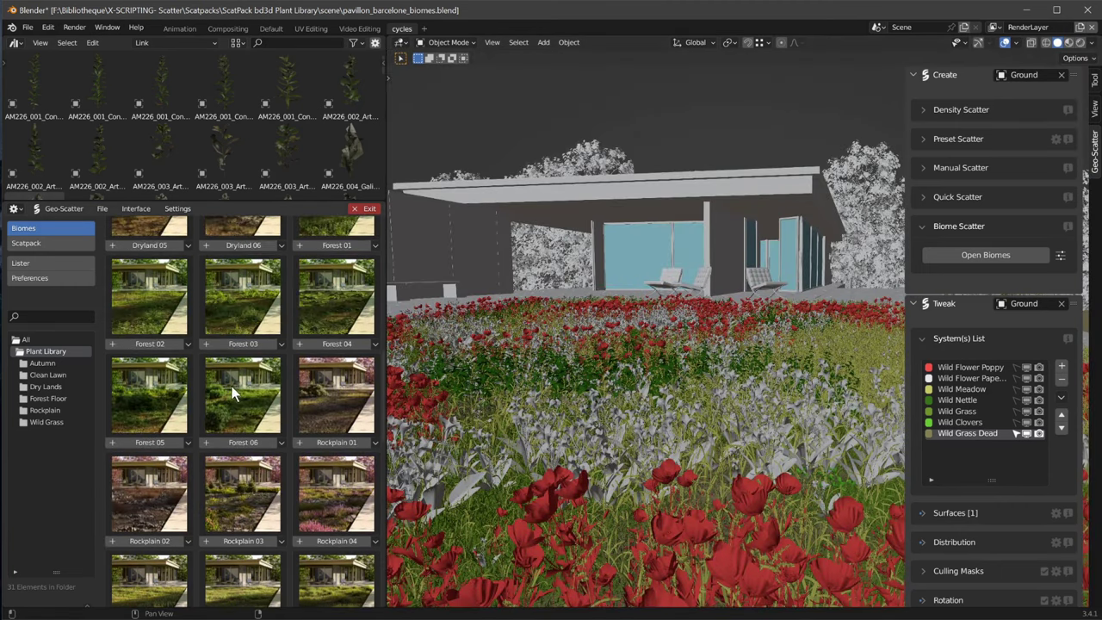
pyautogui.scroll(10, 250, 345)
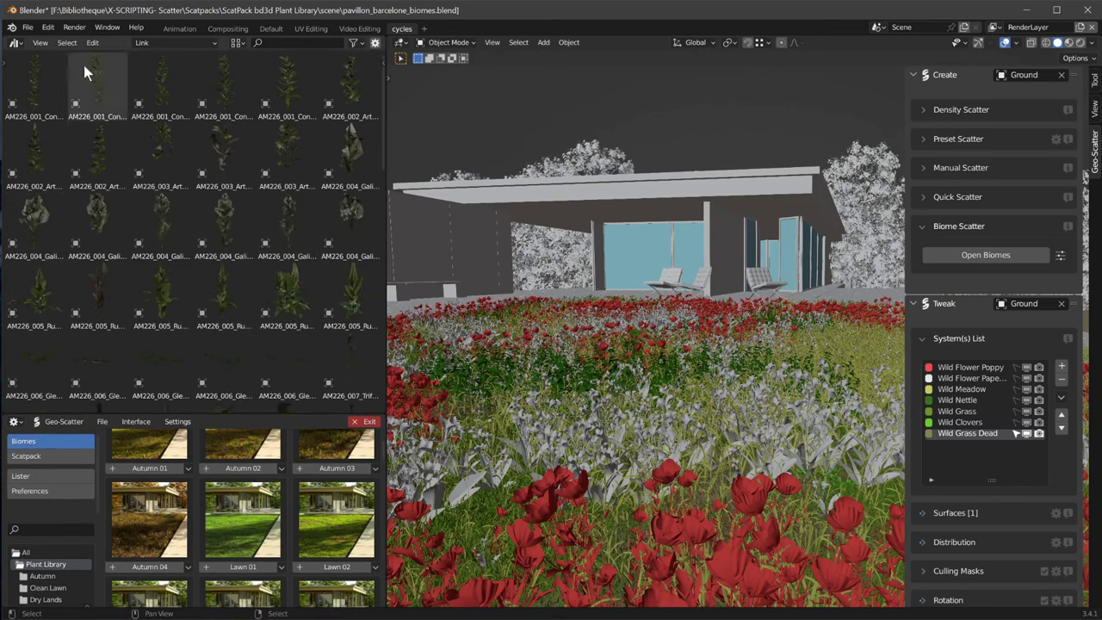
pyautogui.moveTo(218, 411); pyautogui.dragTo(221, 216)
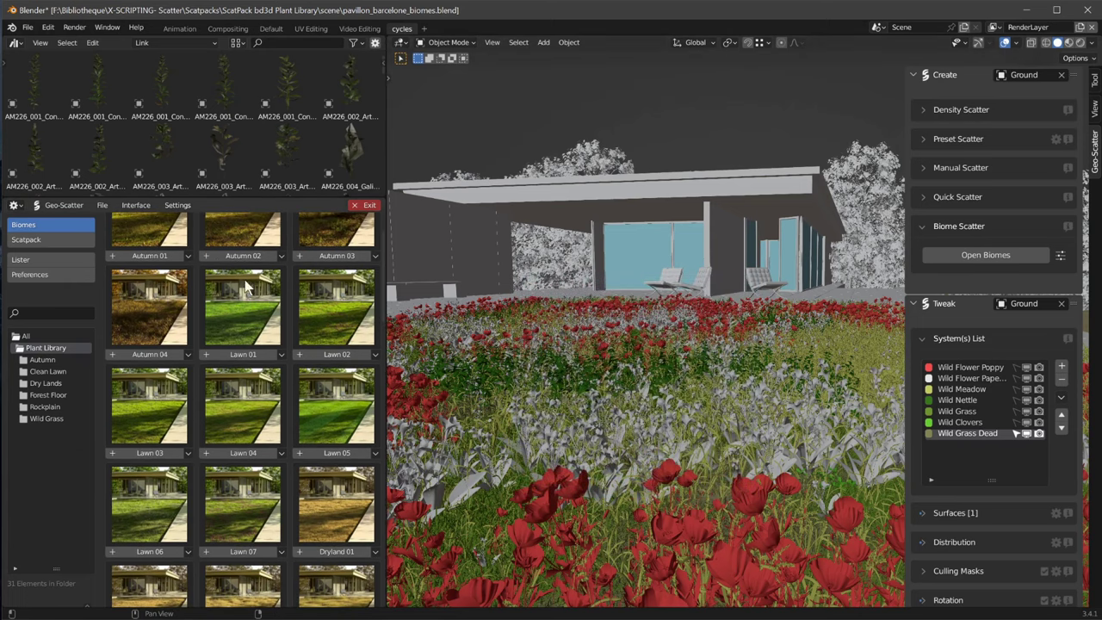
# Enable 'Search for .blend in given paths' in the Geo-Scatter preferences.
pyautogui.click(58, 272)
pyautogui.scroll(2, 191, 427)
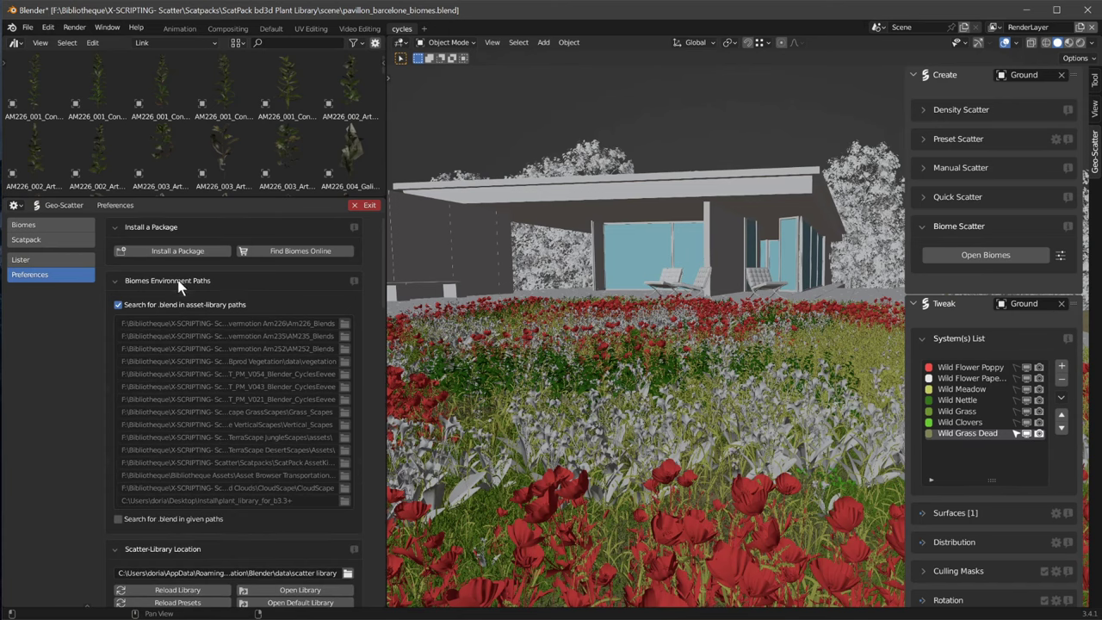
pyautogui.scroll(-2, 244, 297)
pyautogui.scroll(2, 243, 312)
pyautogui.click(198, 519)
pyautogui.scroll(-2, 258, 482)
pyautogui.scroll(-1, 284, 450)
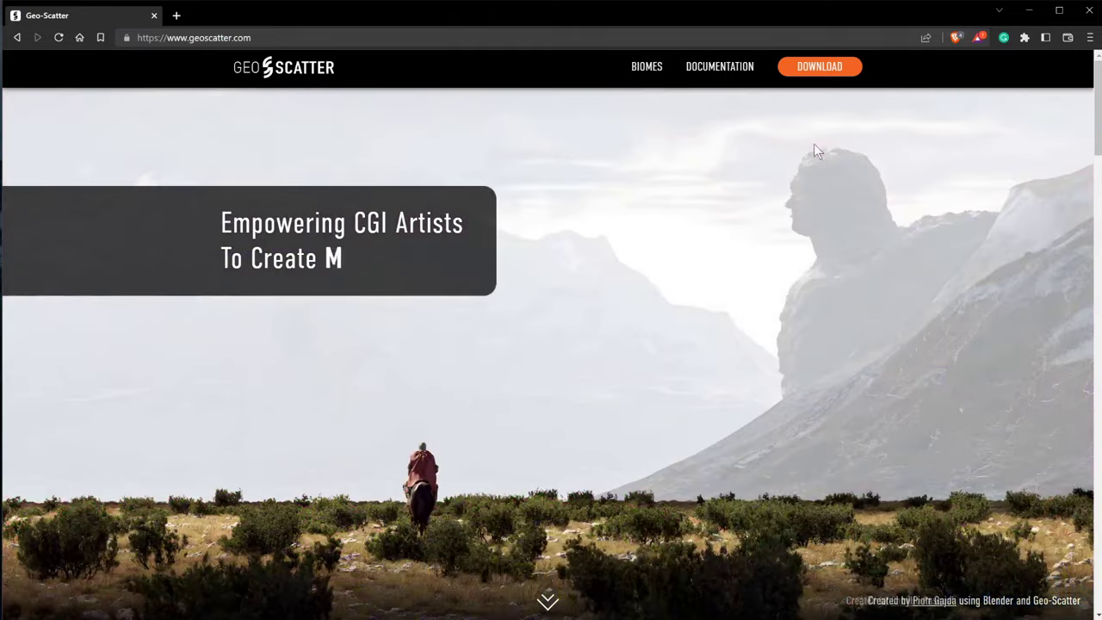
# View the Geo-Scatter documentation, return home, and follow the footer's Discord link.
pyautogui.click(728, 73)
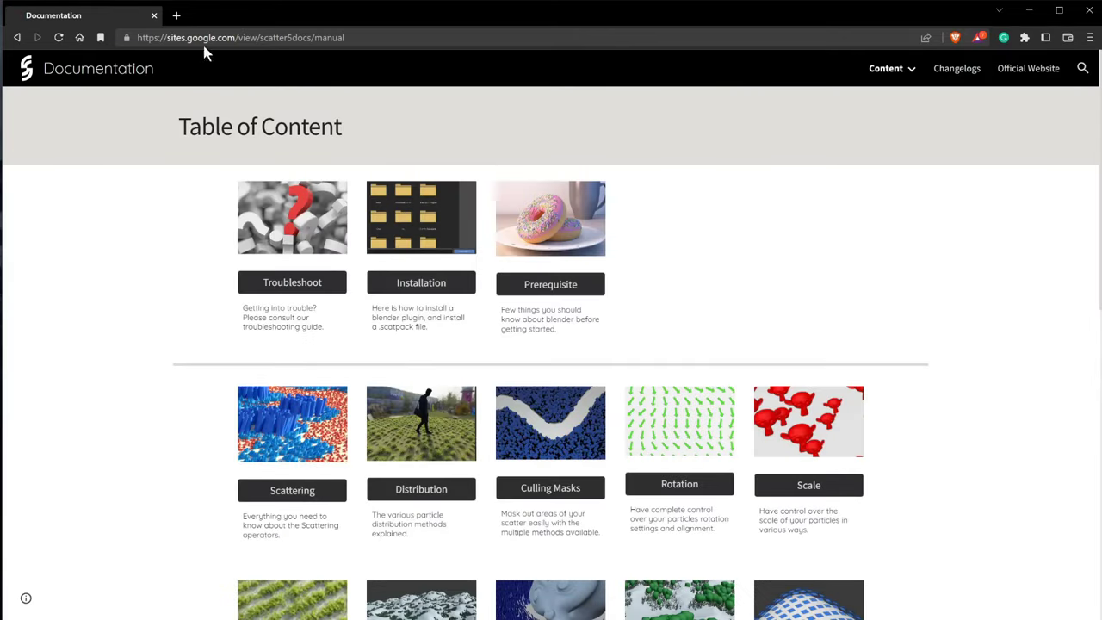
pyautogui.click(17, 37)
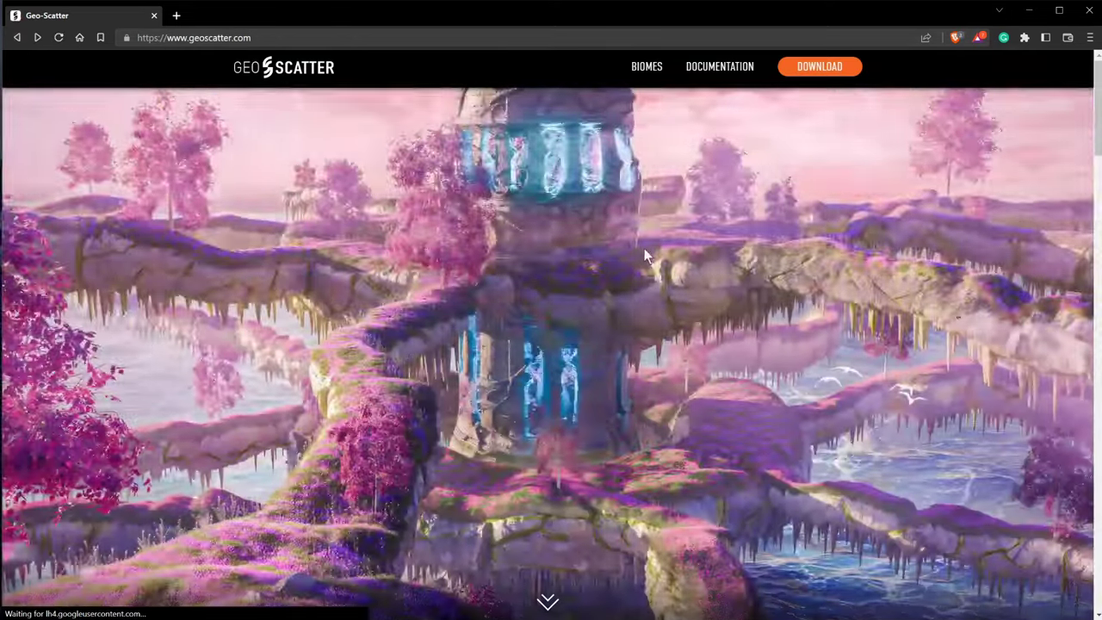
pyautogui.scroll(-10, 610, 285)
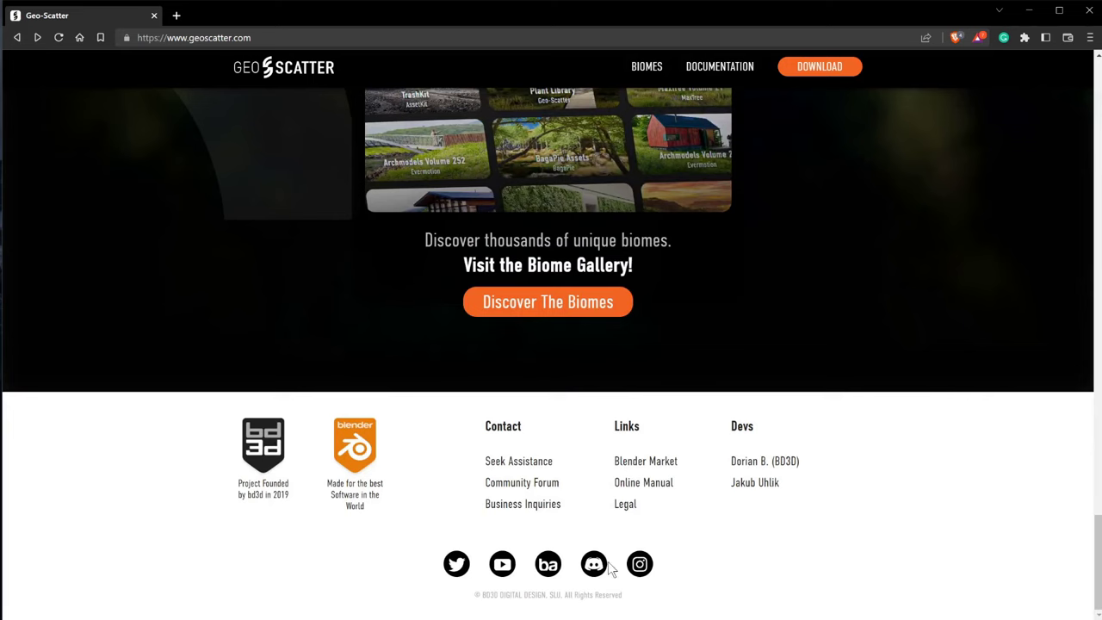
pyautogui.click(595, 564)
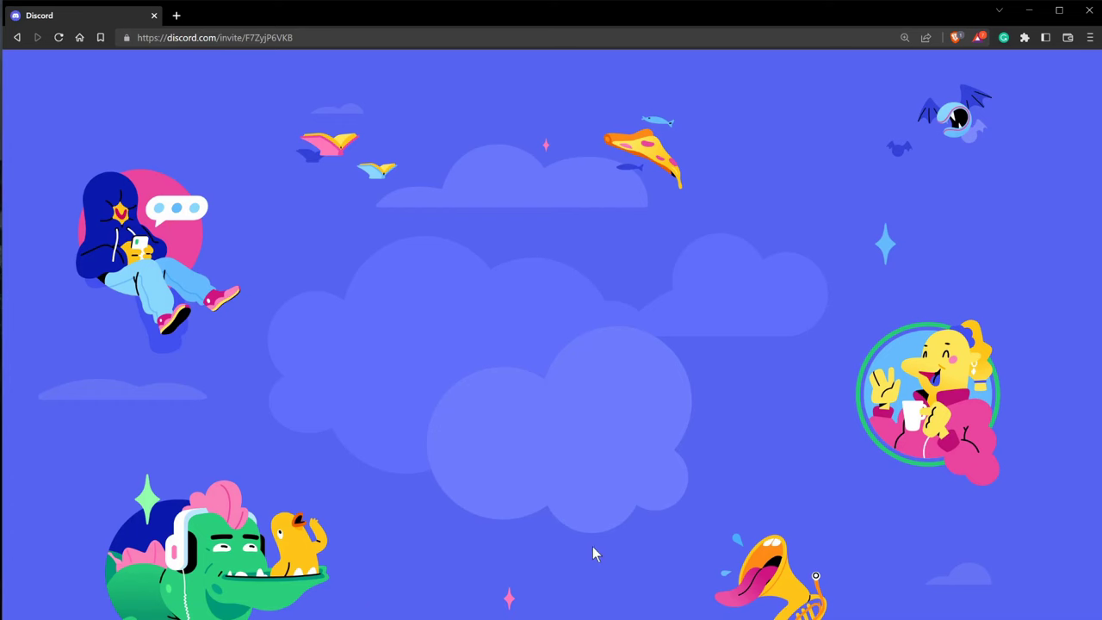